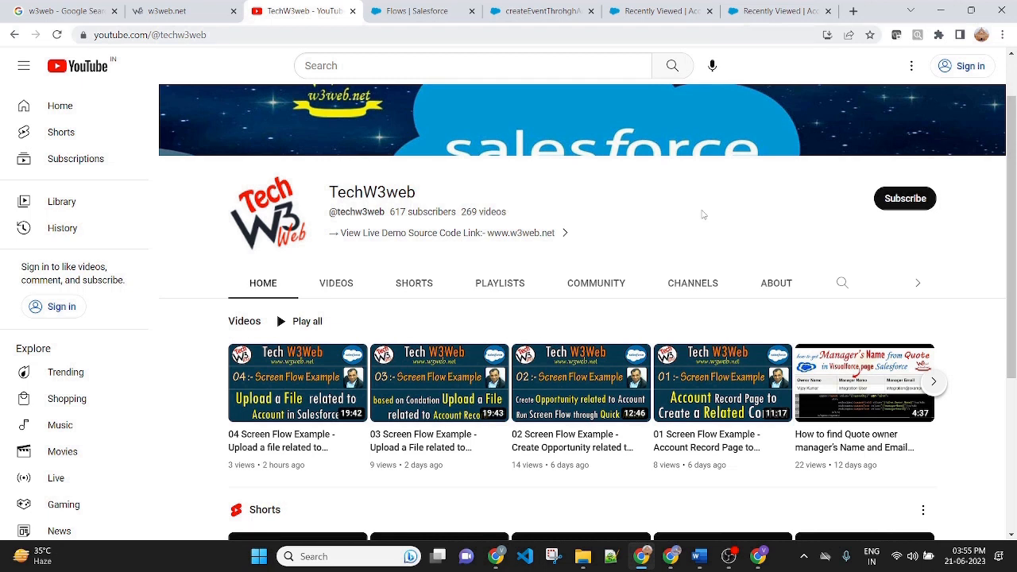
Step: Switch to the Word document and read the screen flow requirements for creating an Event and assigning it to the Account owner
{"action": "left_click", "coordinate": [698, 556]}
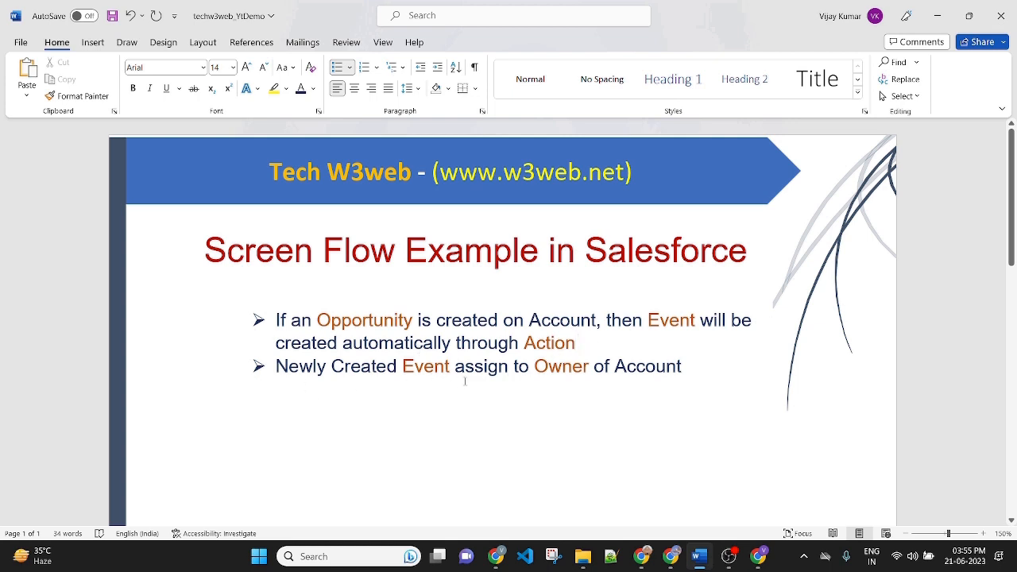
{"action": "left_click", "coordinate": [710, 368]}
{"action": "left_click", "coordinate": [635, 560]}
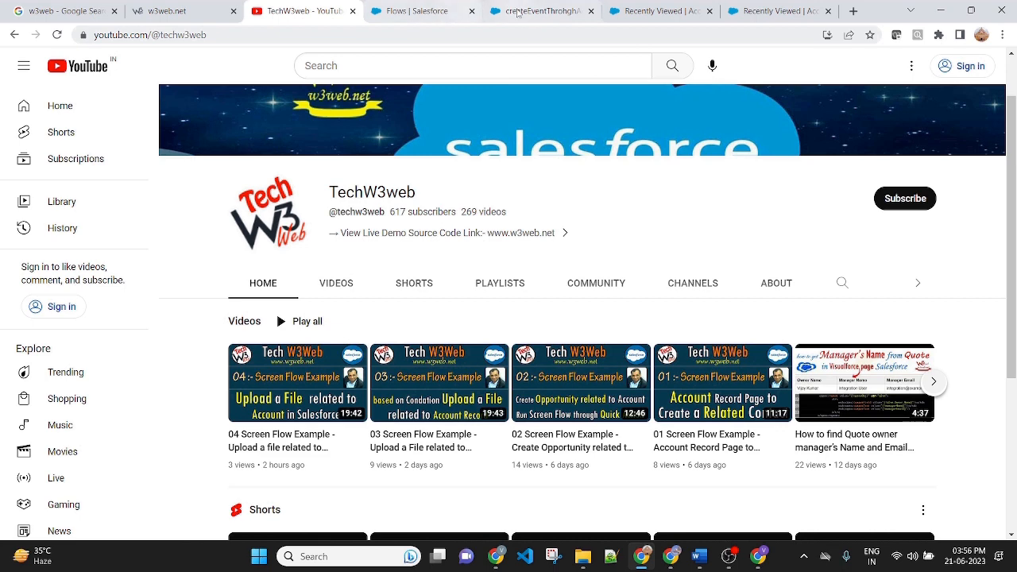
Step: Switch to the createEventThrohghAccRecorcFlow flow in the browser and inspect the Name, Stage Name and Close Date components of the oppRequiredFld screen
{"action": "left_click", "coordinate": [509, 6]}
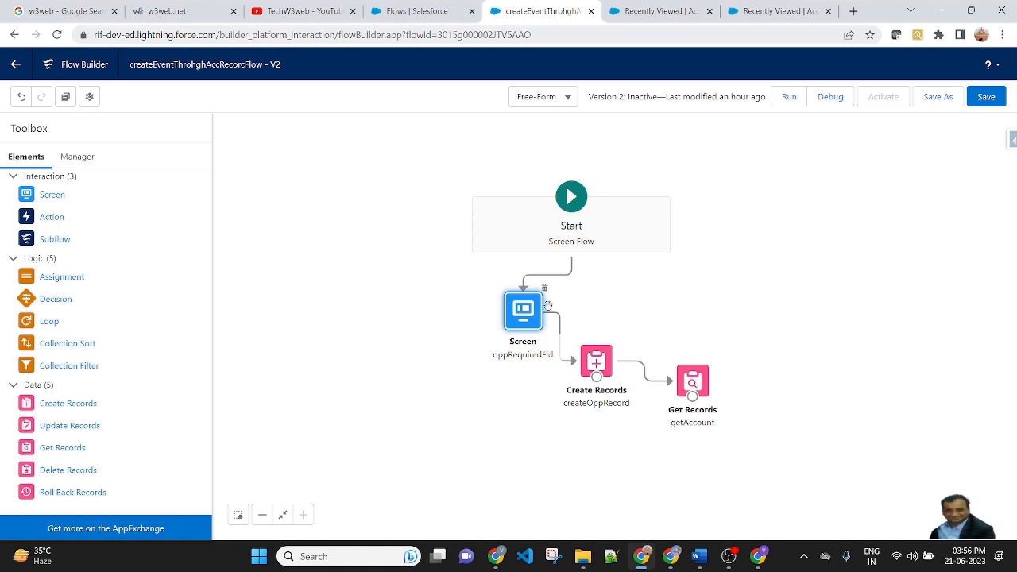
{"action": "double_click", "coordinate": [518, 317]}
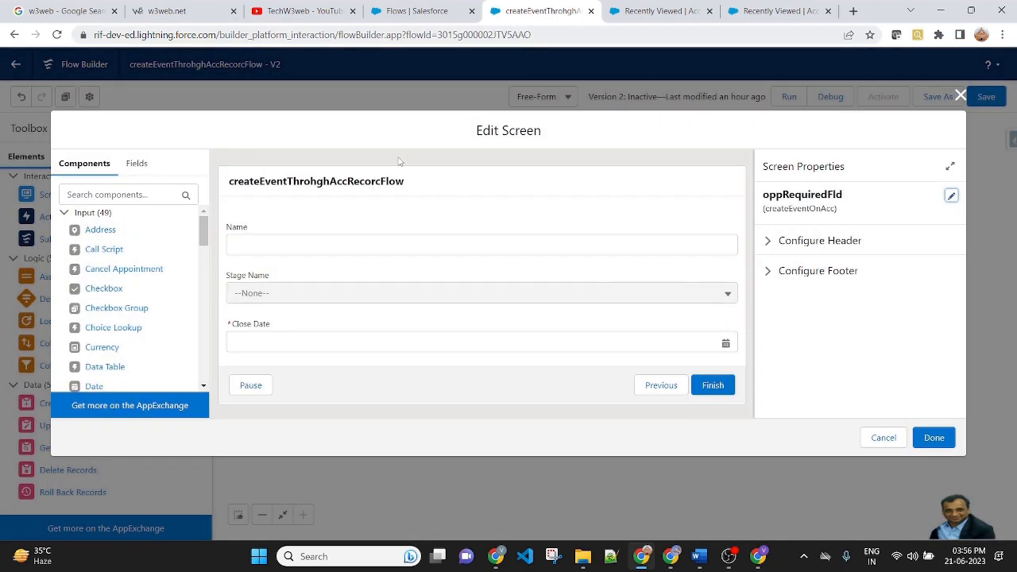
{"action": "left_click", "coordinate": [299, 248]}
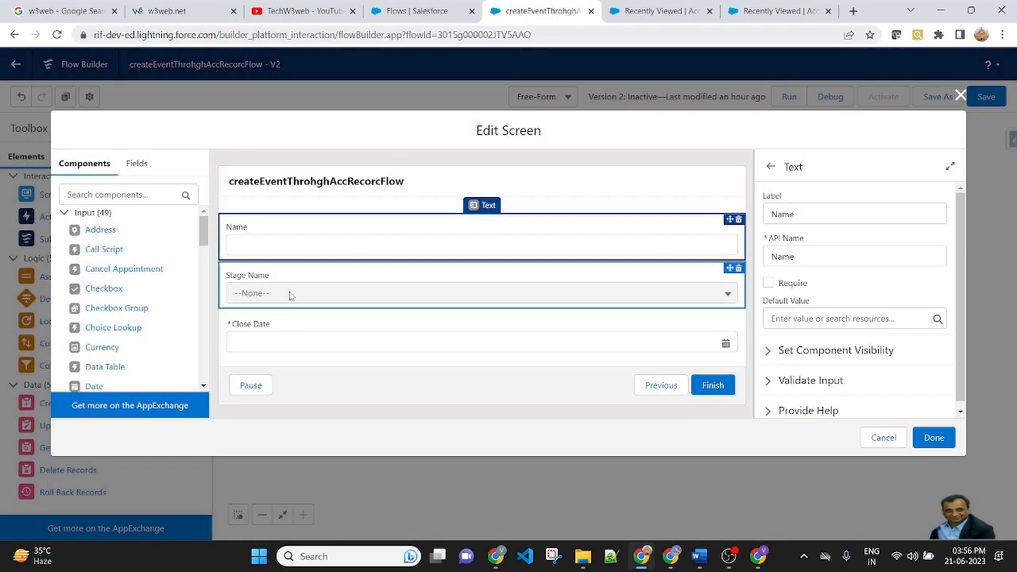
{"action": "left_click", "coordinate": [291, 293]}
{"action": "left_click", "coordinate": [285, 336]}
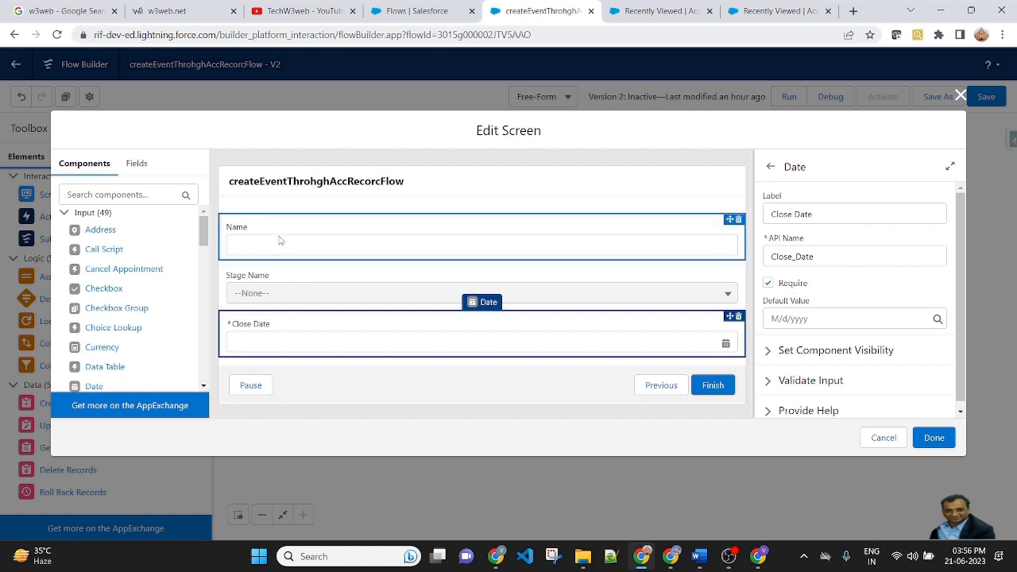
Step: Make the Name text component required on the oppRequiredFld screen
{"action": "left_click", "coordinate": [429, 227]}
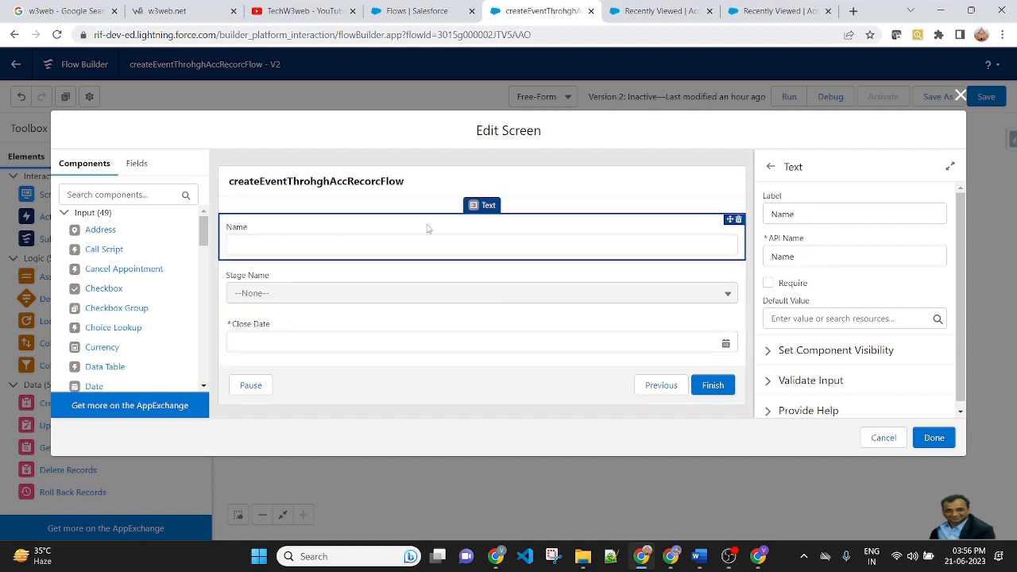
{"action": "left_click", "coordinate": [768, 283]}
{"action": "scroll", "coordinate": [858, 320], "scroll_direction": "down", "scroll_amount": 1}
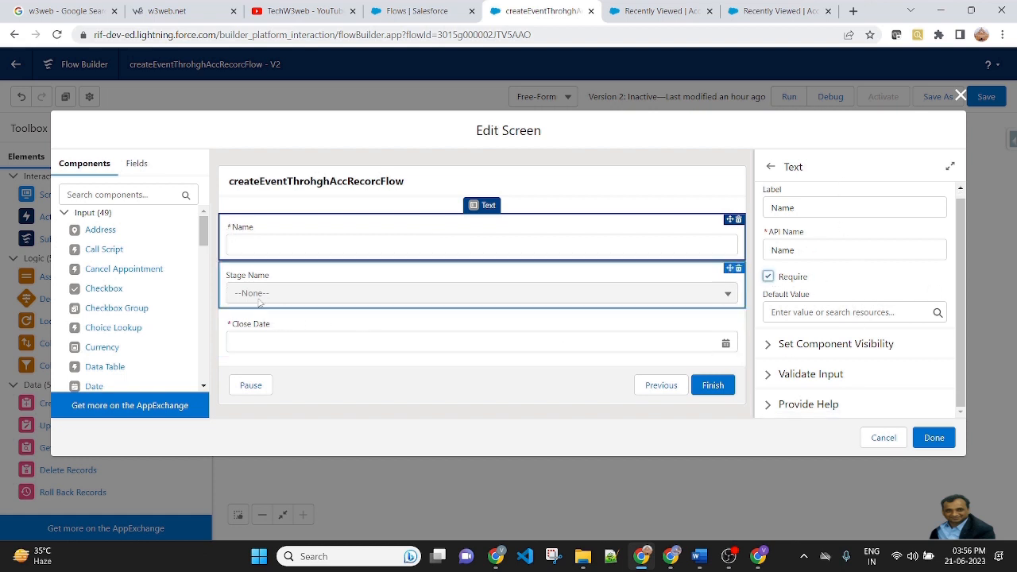
Step: Make the Stage Name picklist required and check its configured choice
{"action": "left_click", "coordinate": [281, 286]}
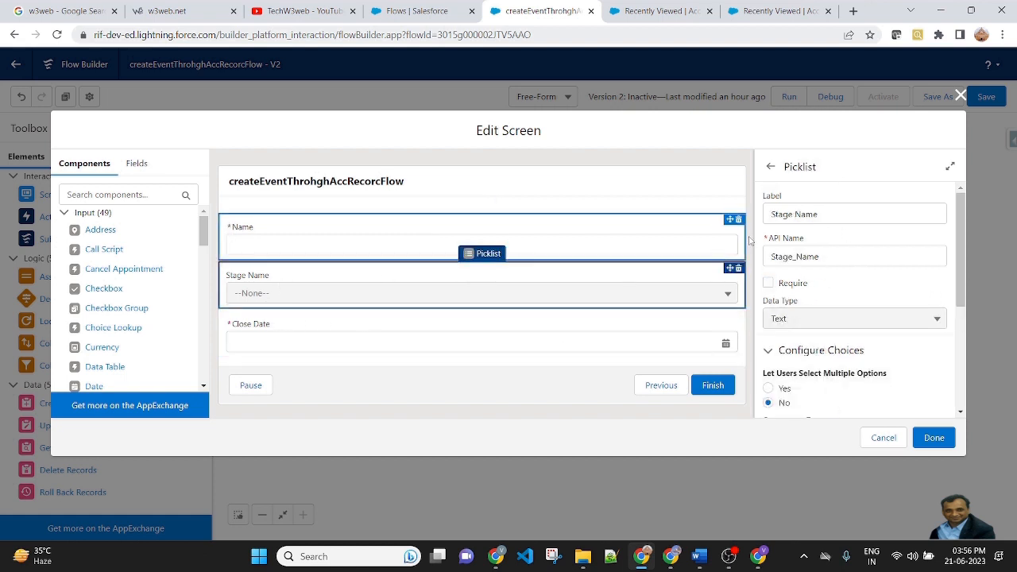
{"action": "scroll", "coordinate": [853, 300], "scroll_direction": "down", "scroll_amount": 3}
{"action": "scroll", "coordinate": [852, 300], "scroll_direction": "up", "scroll_amount": 3}
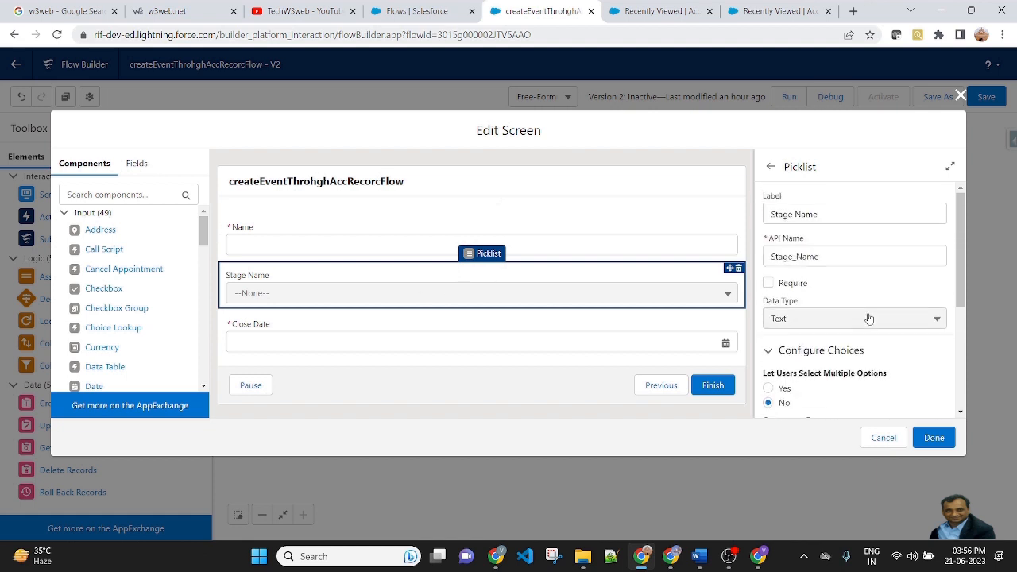
{"action": "scroll", "coordinate": [871, 301], "scroll_direction": "down", "scroll_amount": 2}
{"action": "scroll", "coordinate": [868, 303], "scroll_direction": "up", "scroll_amount": 1}
{"action": "left_click", "coordinate": [768, 280]}
{"action": "scroll", "coordinate": [867, 298], "scroll_direction": "down", "scroll_amount": 2}
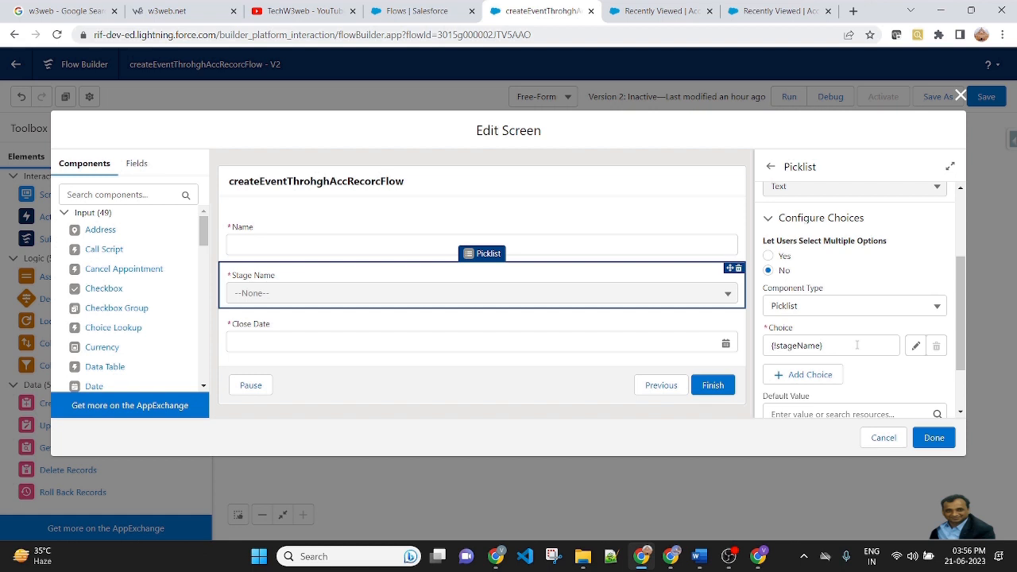
Step: Check the Close Date component's settings and apply the edits to the oppRequiredFld screen
{"action": "left_click", "coordinate": [344, 329]}
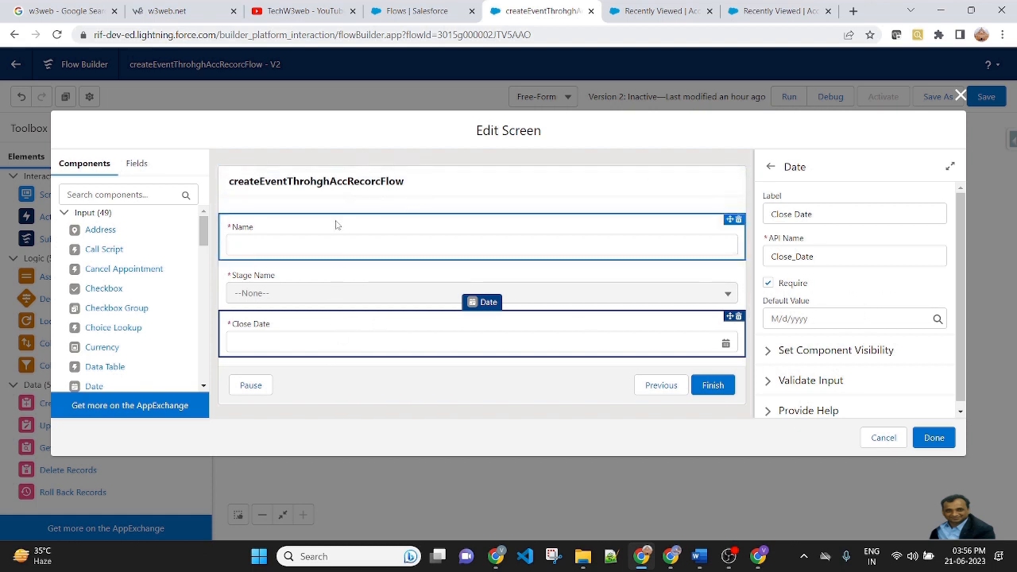
{"action": "left_click", "coordinate": [934, 438]}
Step: Open the createOppRecord element and examine its label, API name, record creation options and target object
{"action": "left_click_drag", "start_coordinate": [801, 266], "coordinate": [818, 291]}
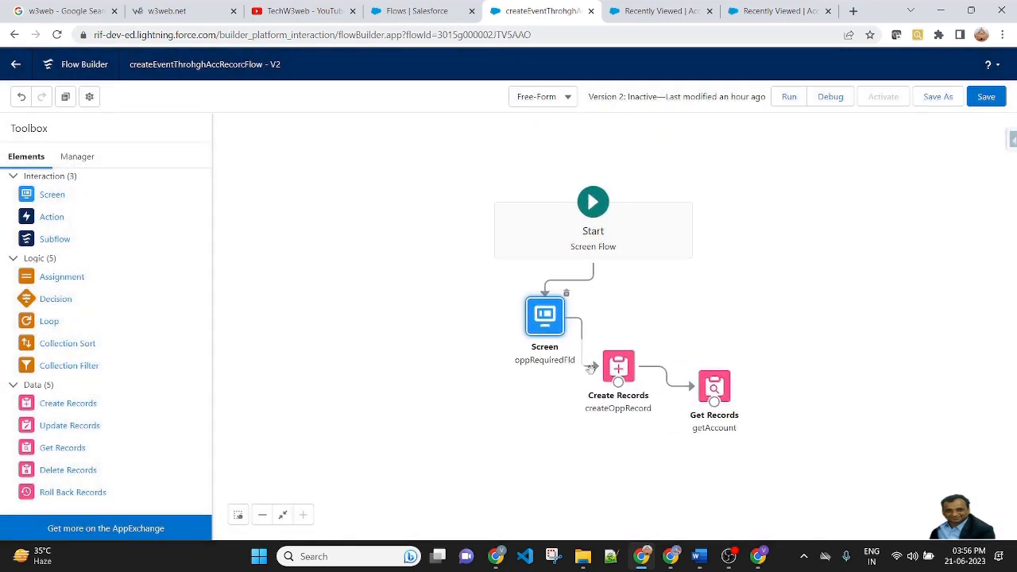
{"action": "double_click", "coordinate": [635, 364]}
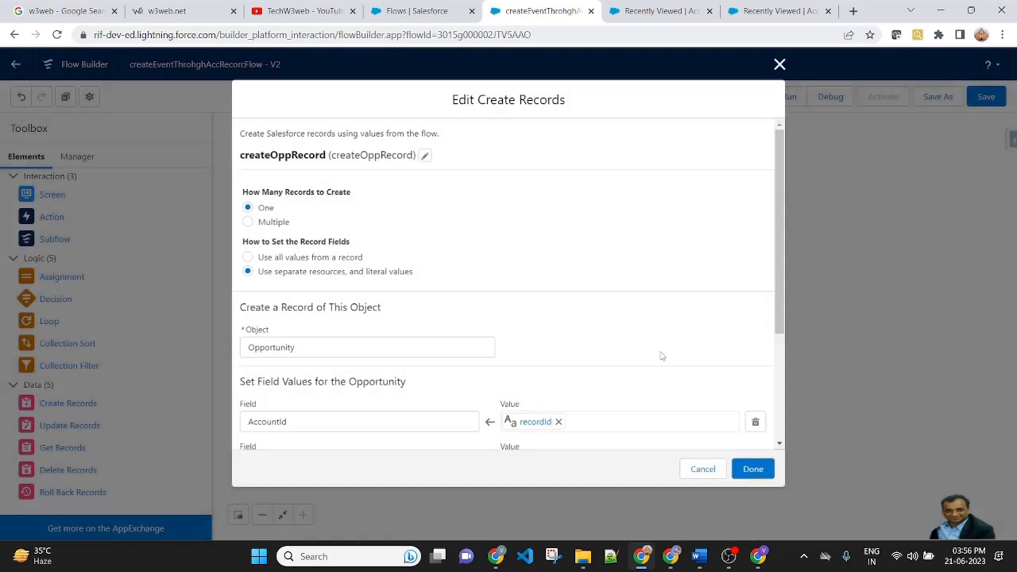
{"action": "left_click", "coordinate": [425, 155]}
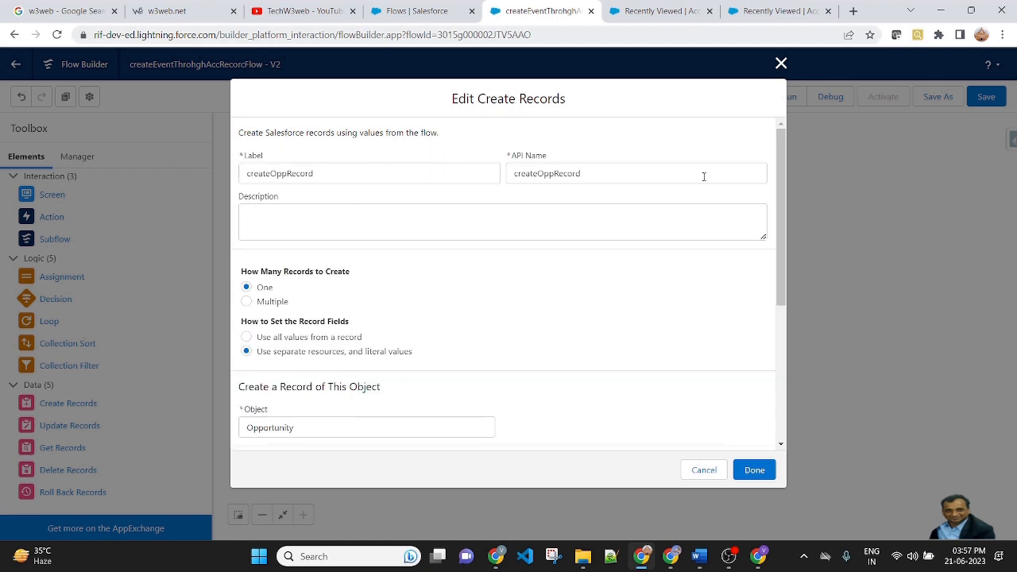
{"action": "scroll", "coordinate": [570, 341], "scroll_direction": "down", "scroll_amount": 2}
{"action": "scroll", "coordinate": [329, 245], "scroll_direction": "up", "scroll_amount": 2}
{"action": "scroll", "coordinate": [513, 292], "scroll_direction": "down", "scroll_amount": 1}
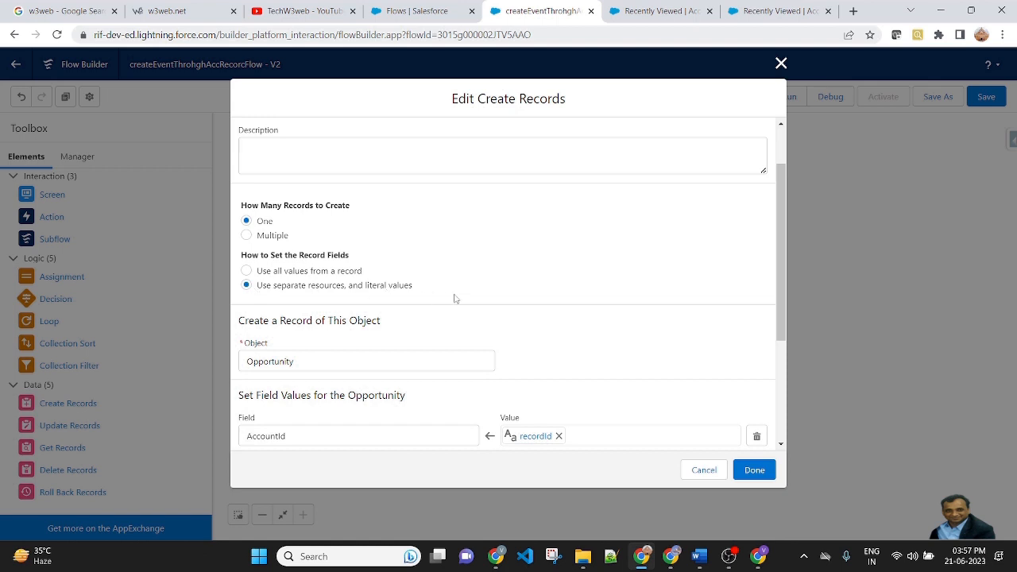
{"action": "scroll", "coordinate": [496, 280], "scroll_direction": "down", "scroll_amount": 3}
{"action": "scroll", "coordinate": [513, 276], "scroll_direction": "up", "scroll_amount": 2}
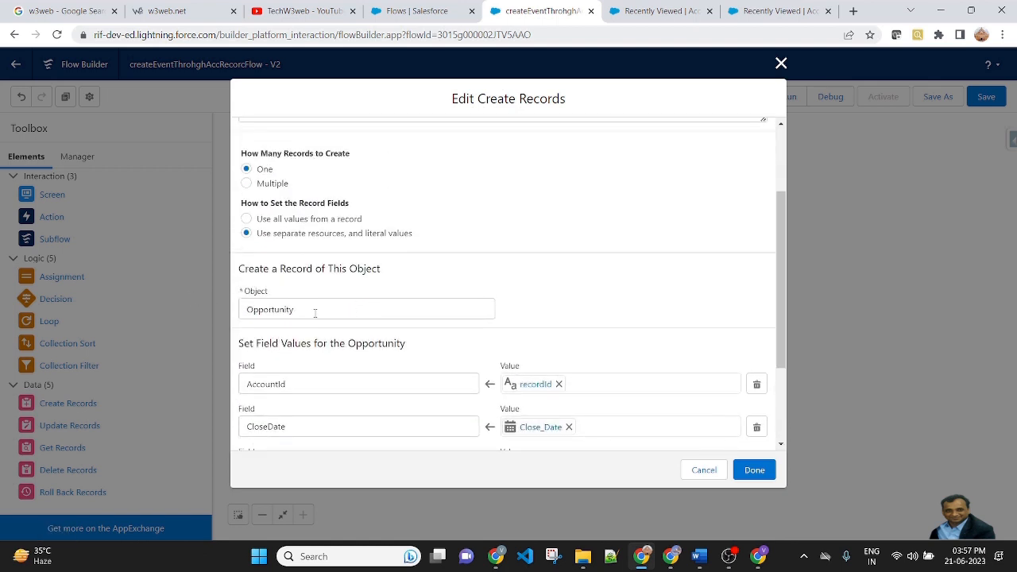
{"action": "scroll", "coordinate": [574, 232], "scroll_direction": "down", "scroll_amount": 2}
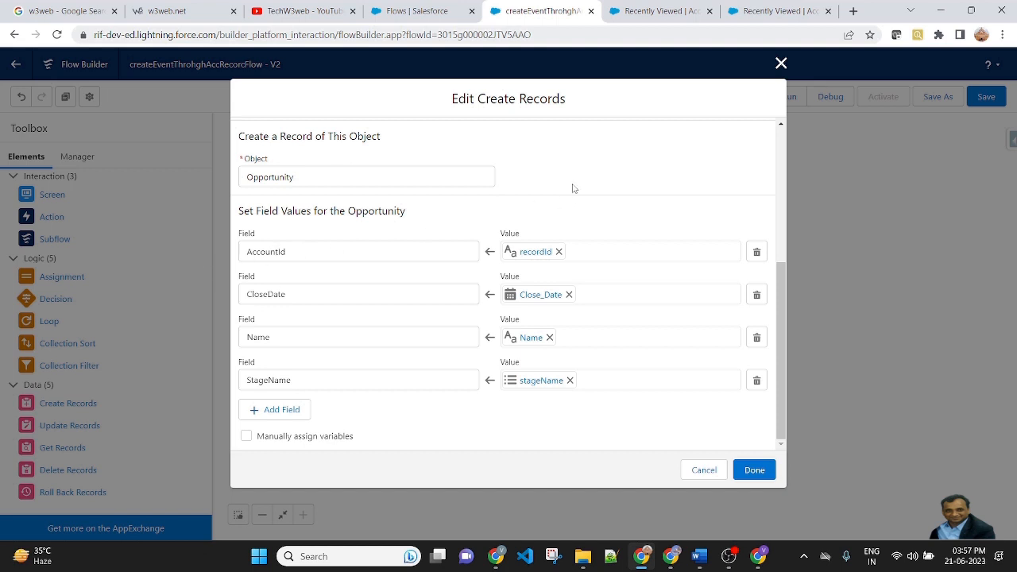
Step: Review the CloseDate, Name and StageName value assignments for the Opportunity and close the createOppRecord settings
{"action": "left_click", "coordinate": [327, 294]}
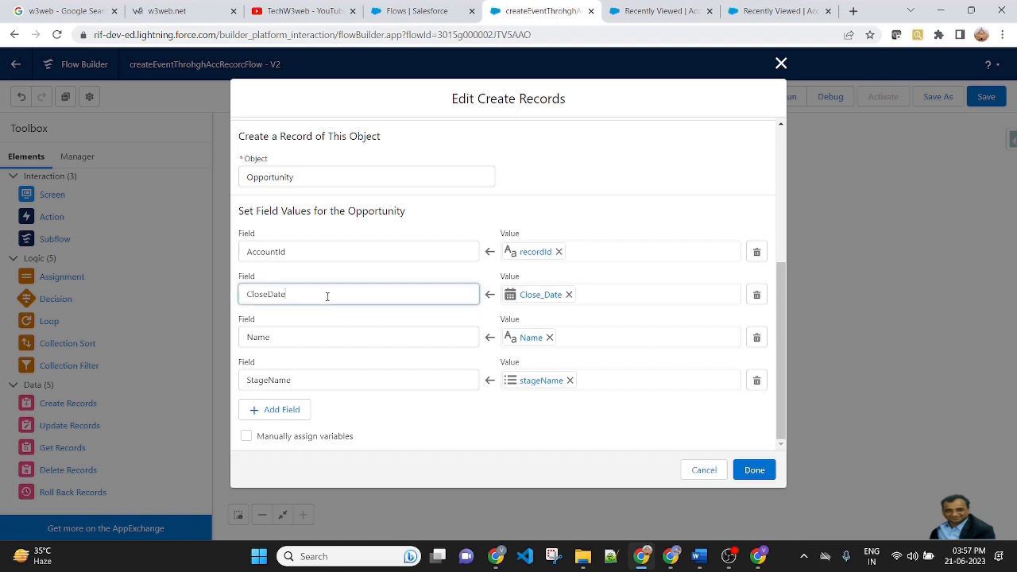
{"action": "left_click", "coordinate": [663, 182]}
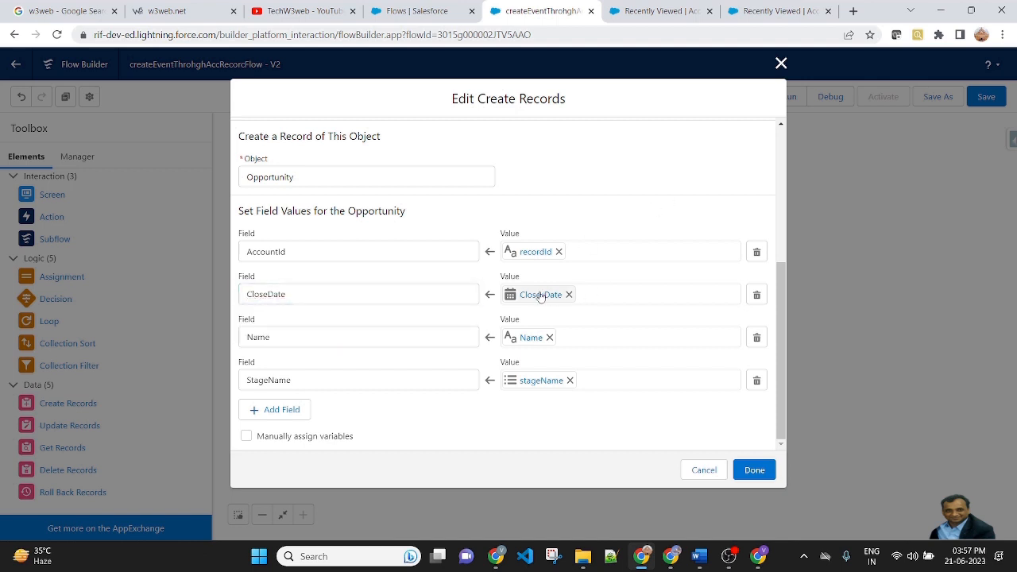
{"action": "left_click", "coordinate": [294, 337]}
{"action": "left_click", "coordinate": [613, 321]}
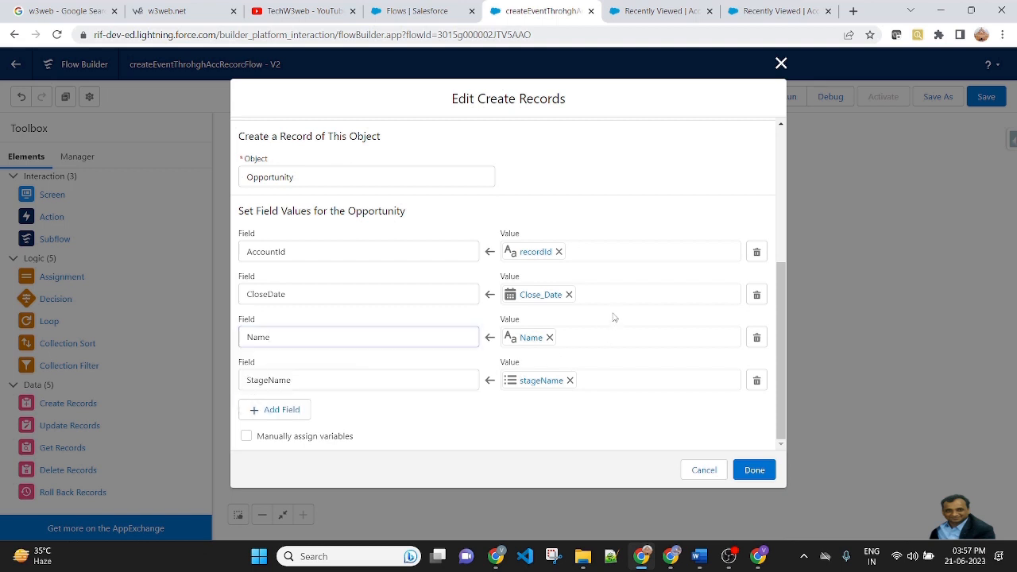
{"action": "left_click", "coordinate": [318, 380]}
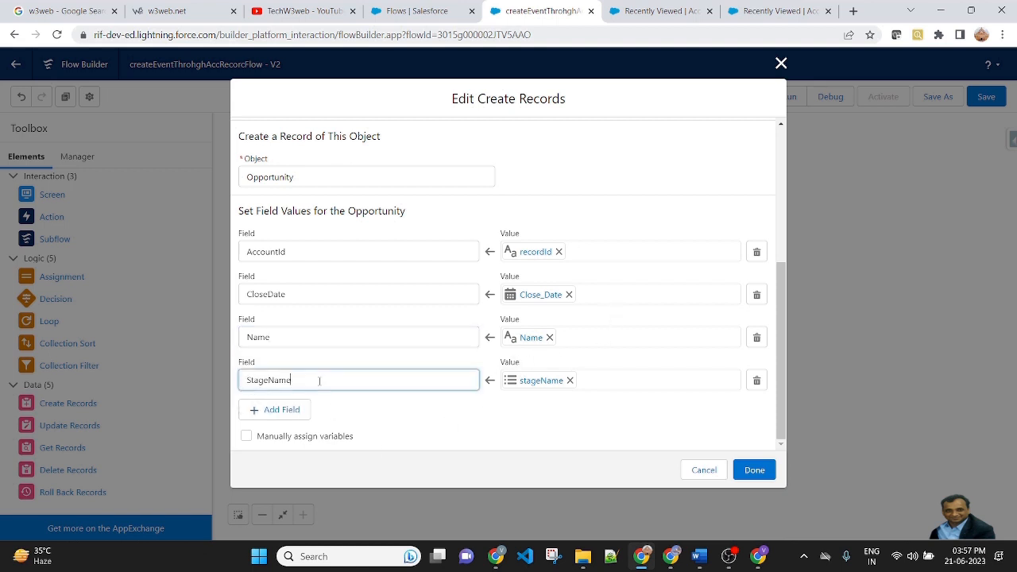
{"action": "left_click", "coordinate": [540, 416]}
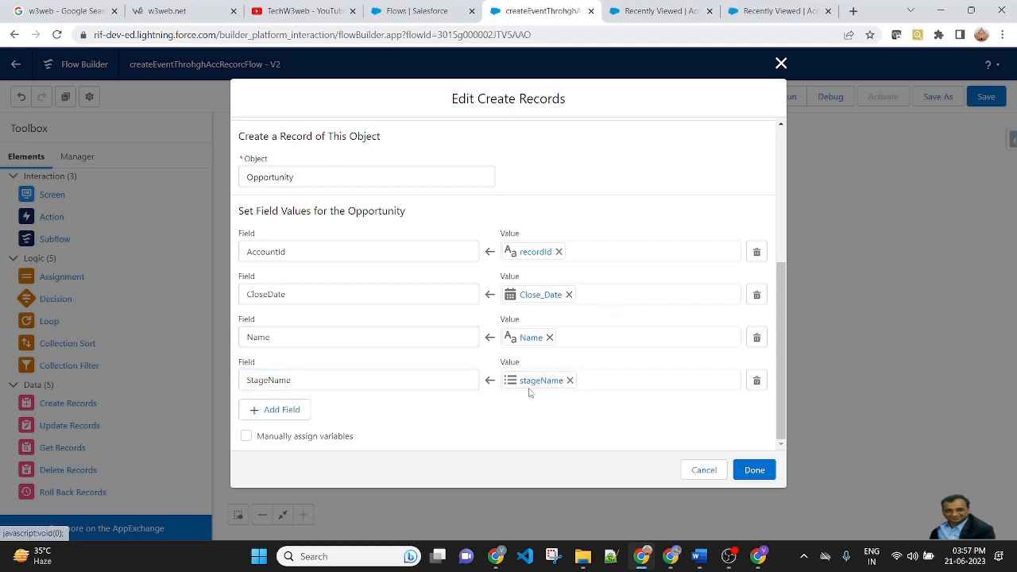
{"action": "left_click", "coordinate": [759, 472]}
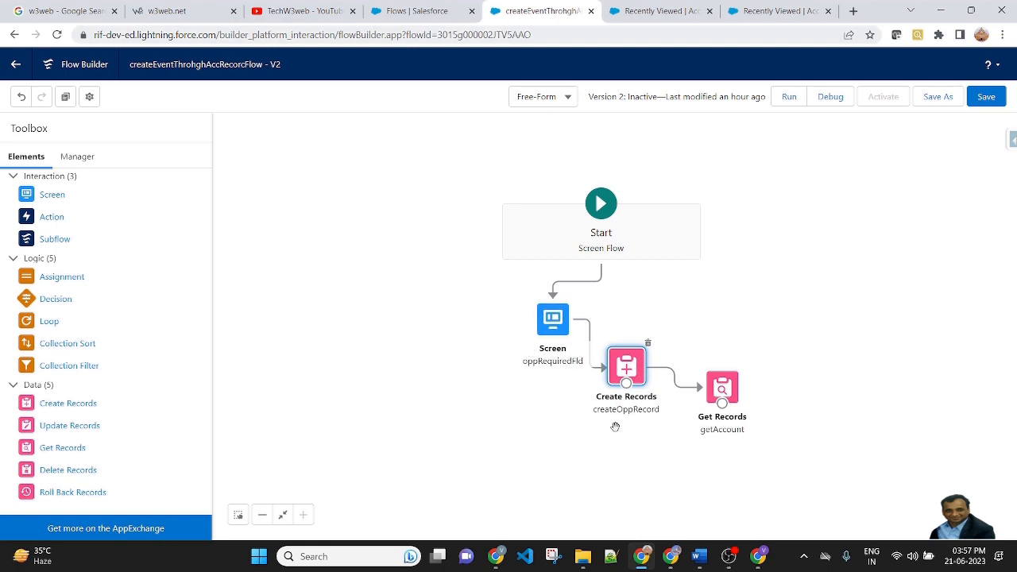
Step: Review the getAccount Get Records element's name, Account object and Id filter condition, and close its settings
{"action": "double_click", "coordinate": [722, 387]}
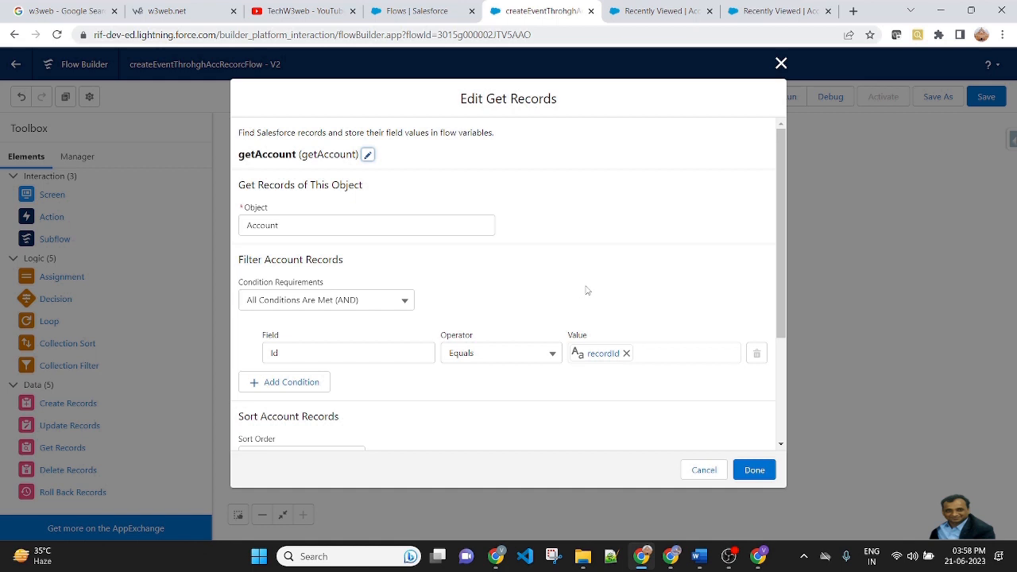
{"action": "left_click", "coordinate": [367, 155]}
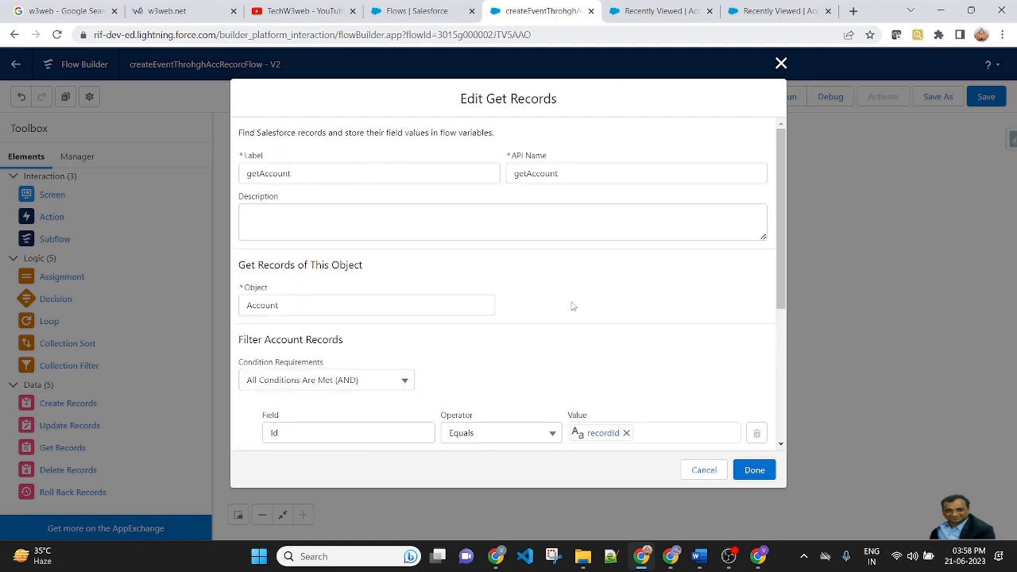
{"action": "scroll", "coordinate": [590, 323], "scroll_direction": "down", "scroll_amount": 1}
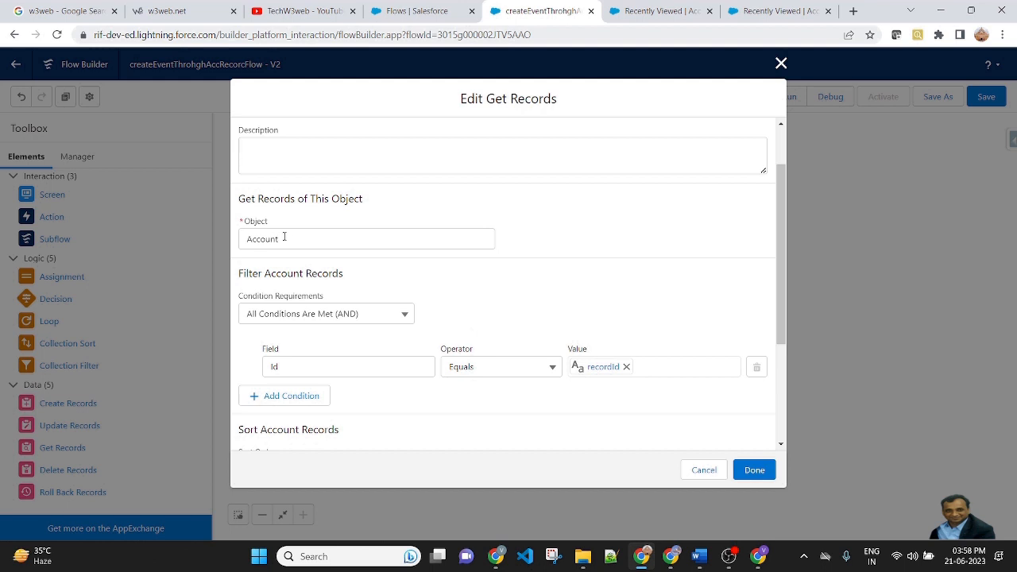
{"action": "left_click", "coordinate": [334, 366]}
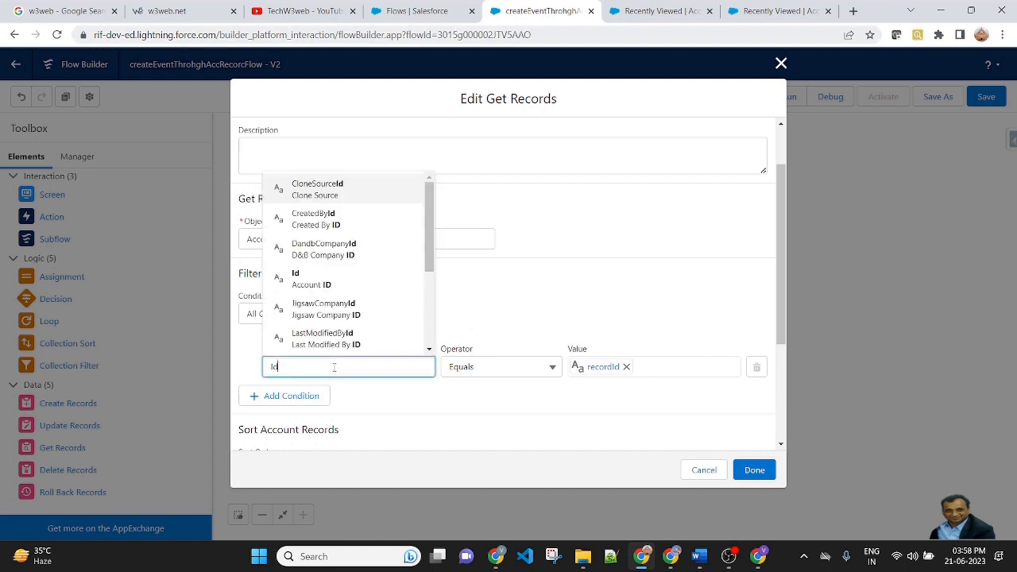
{"action": "left_click", "coordinate": [635, 280]}
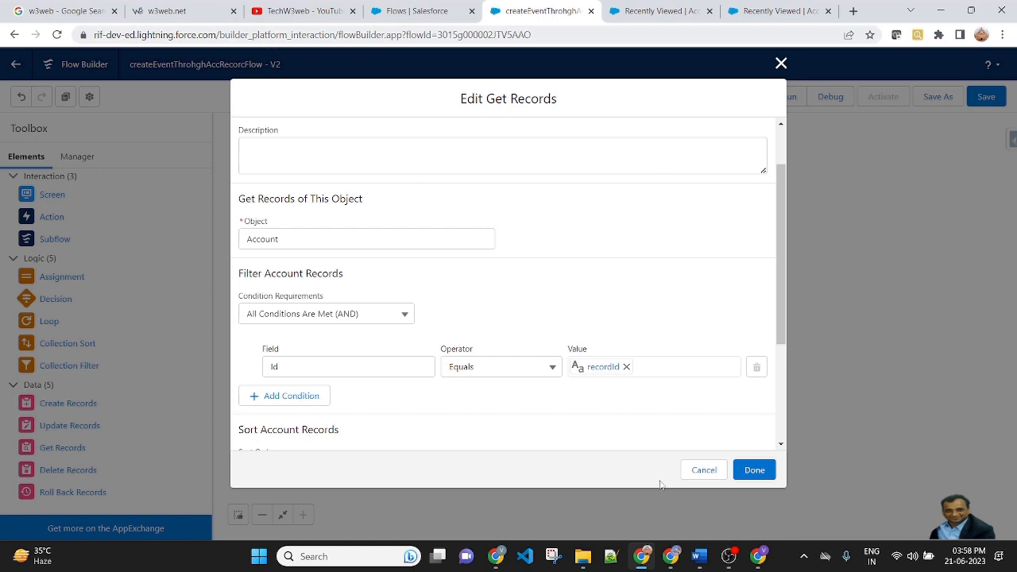
{"action": "left_click", "coordinate": [754, 470]}
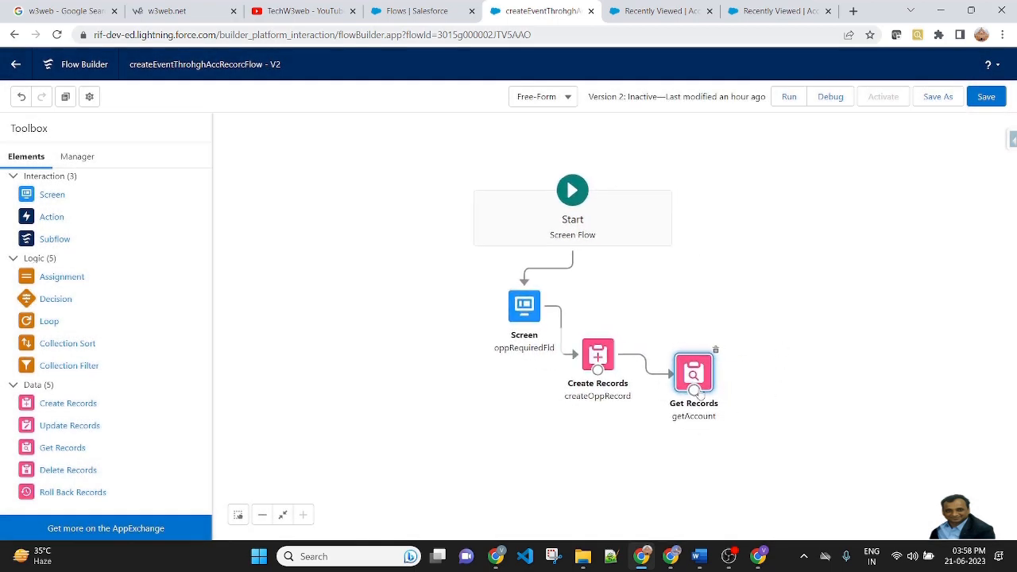
Step: Nudge the getAccount element down slightly, add an Action element beside it and choose the New Event action
{"action": "left_click_drag", "start_coordinate": [696, 369], "coordinate": [698, 378]}
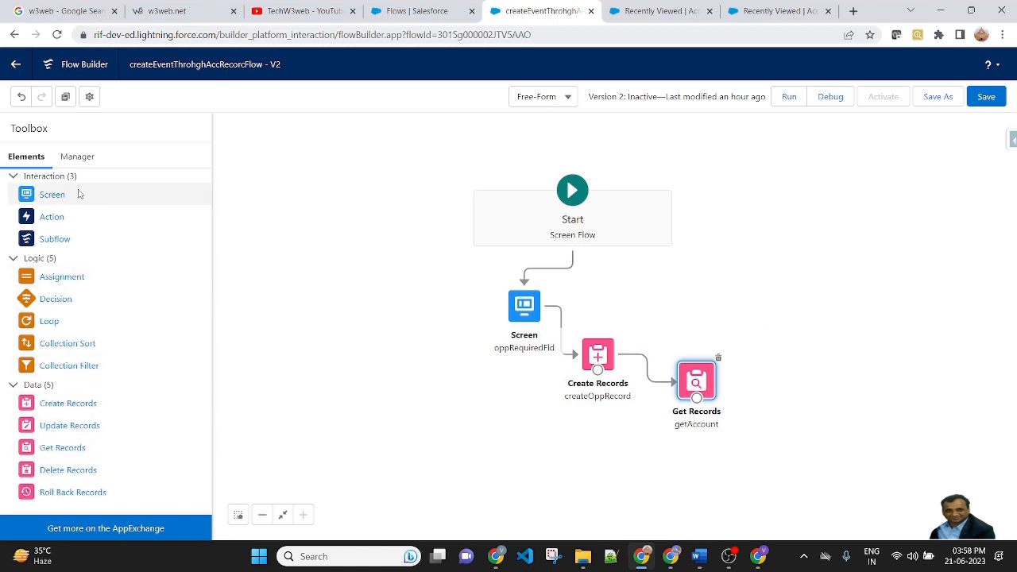
{"action": "left_click_drag", "start_coordinate": [52, 216], "coordinate": [785, 397]}
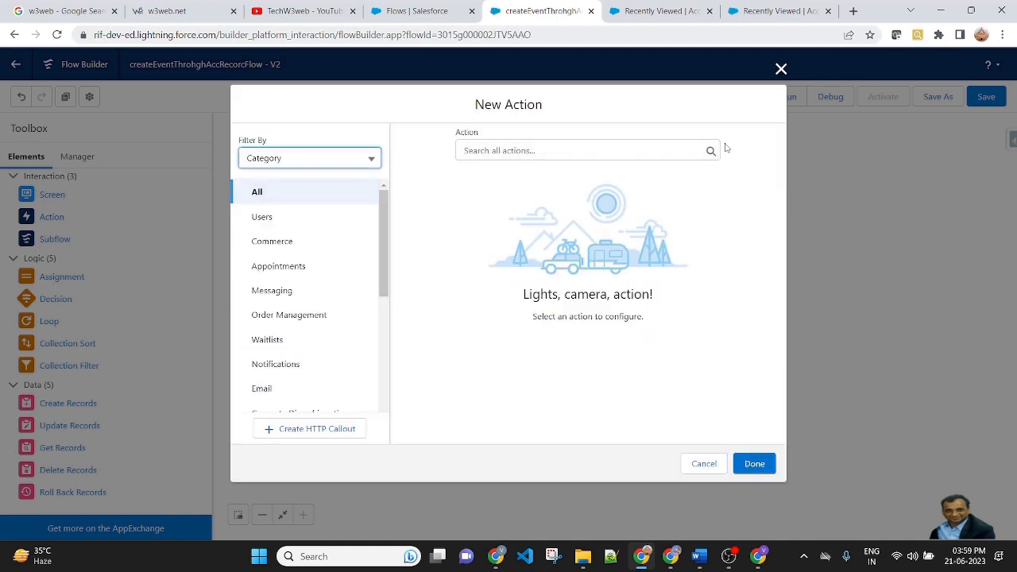
{"action": "left_click", "coordinate": [533, 150]}
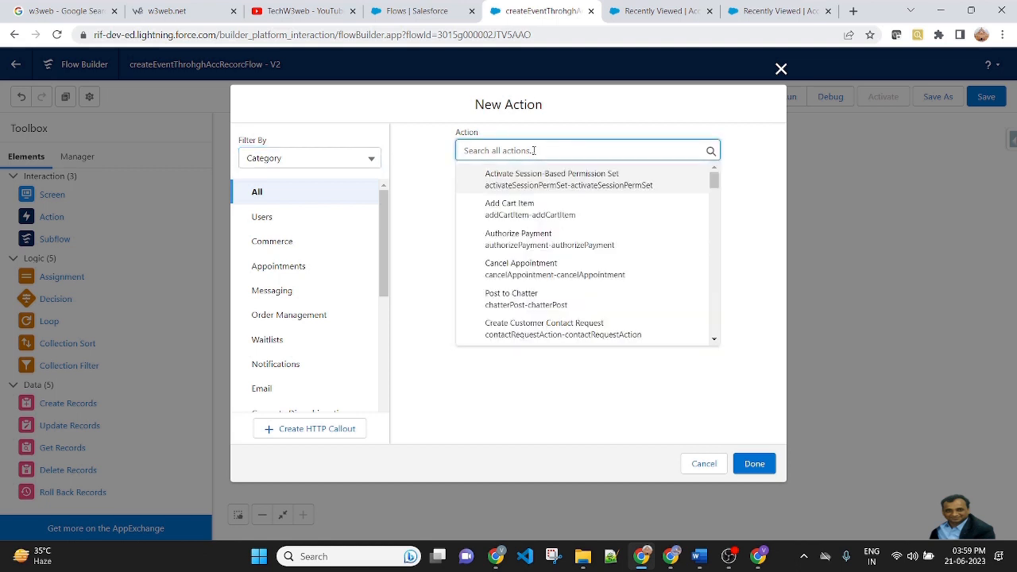
{"action": "type", "text": "ev"}
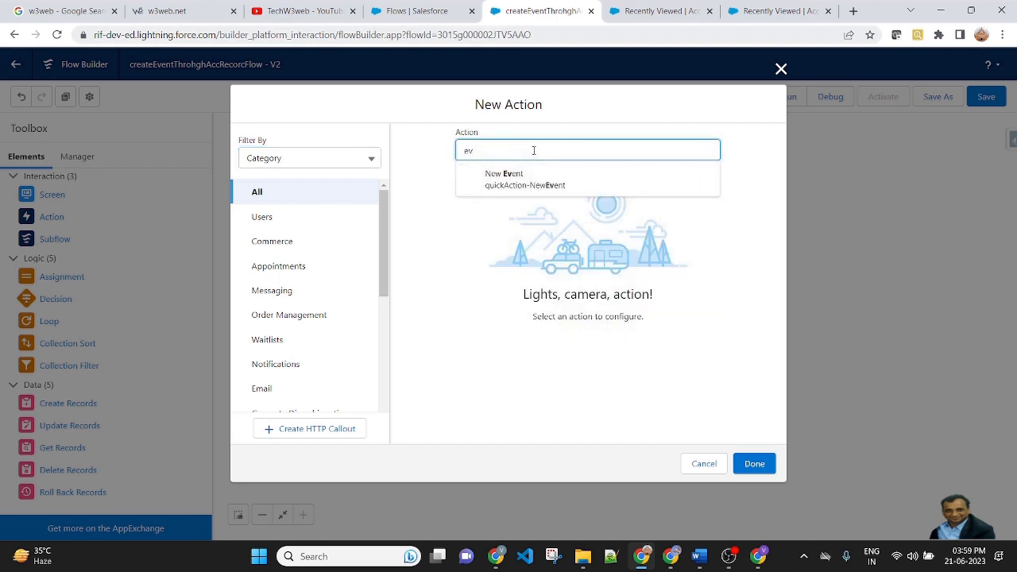
{"action": "left_click", "coordinate": [530, 178]}
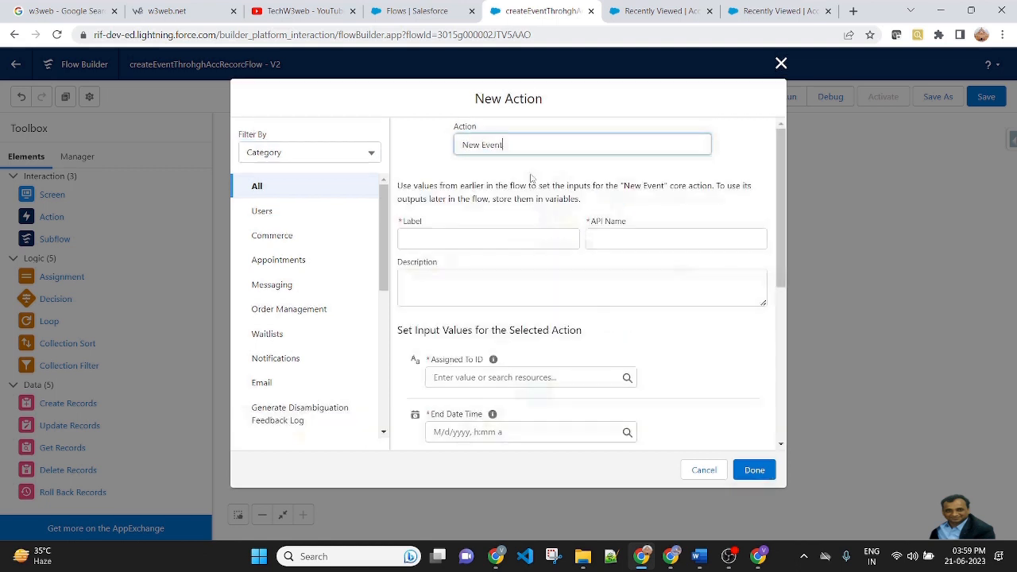
Step: Label the New Event action CreateEvent and give it the matching API name
{"action": "left_click", "coordinate": [488, 236]}
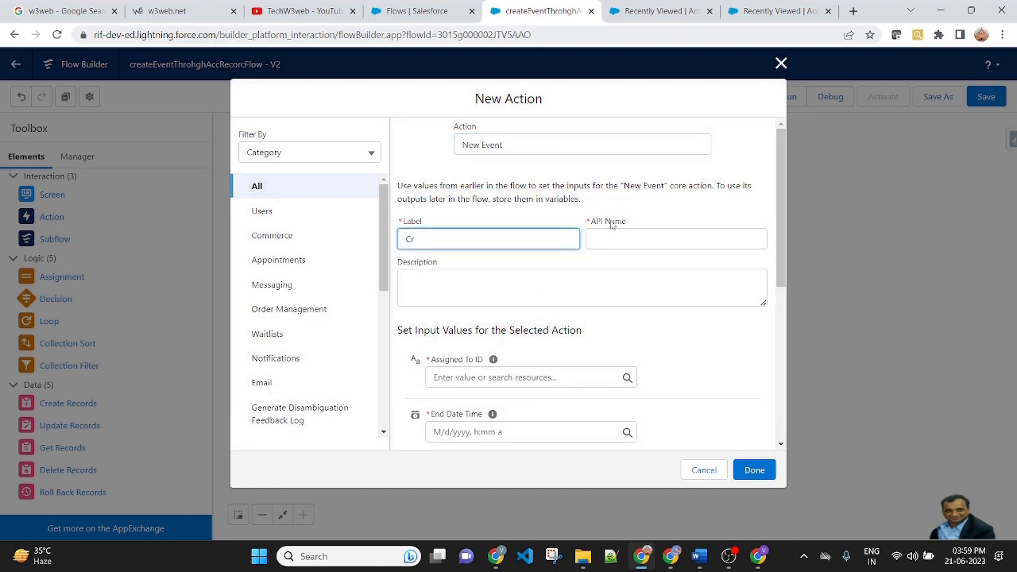
{"action": "type", "text": "CreateEvent"}
{"action": "left_click", "coordinate": [624, 211]}
Step: Set the event's Assigned To ID to the account owner, {!getAccount.OwnerId}
{"action": "scroll", "coordinate": [664, 315], "scroll_direction": "down", "scroll_amount": 1}
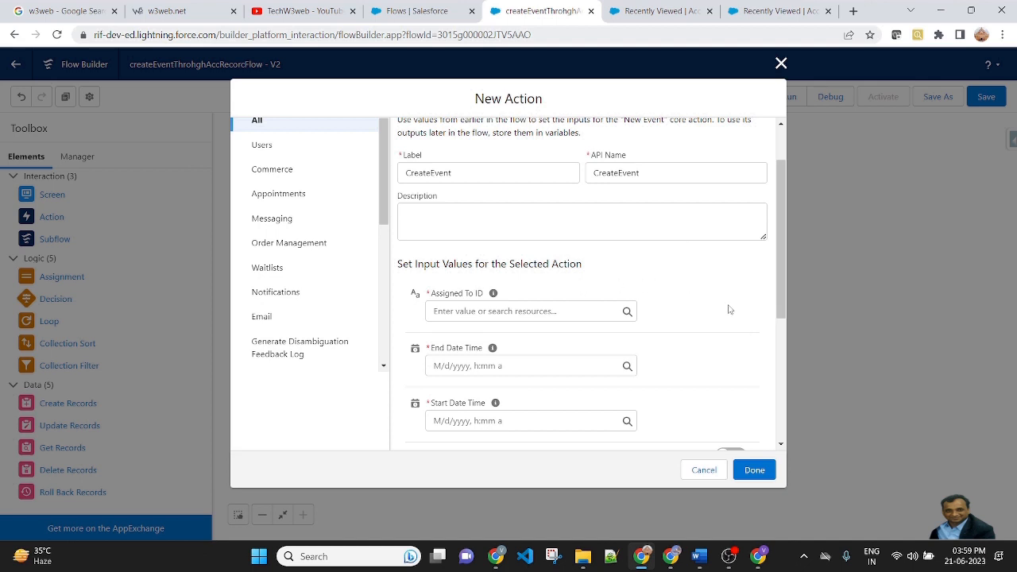
{"action": "left_click", "coordinate": [564, 313]}
{"action": "type", "text": "ge"}
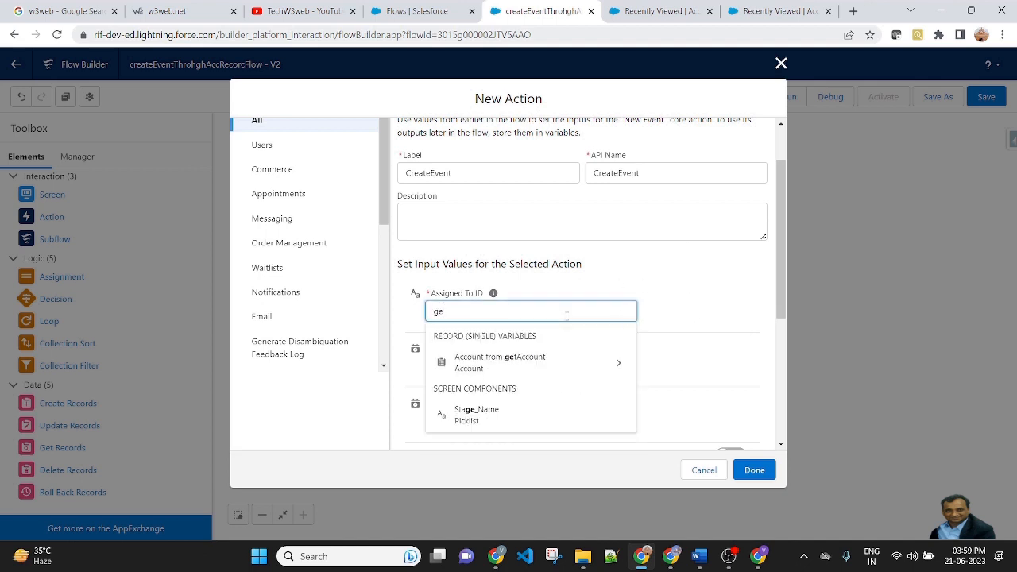
{"action": "left_click", "coordinate": [563, 362]}
{"action": "type", "text": "Own"}
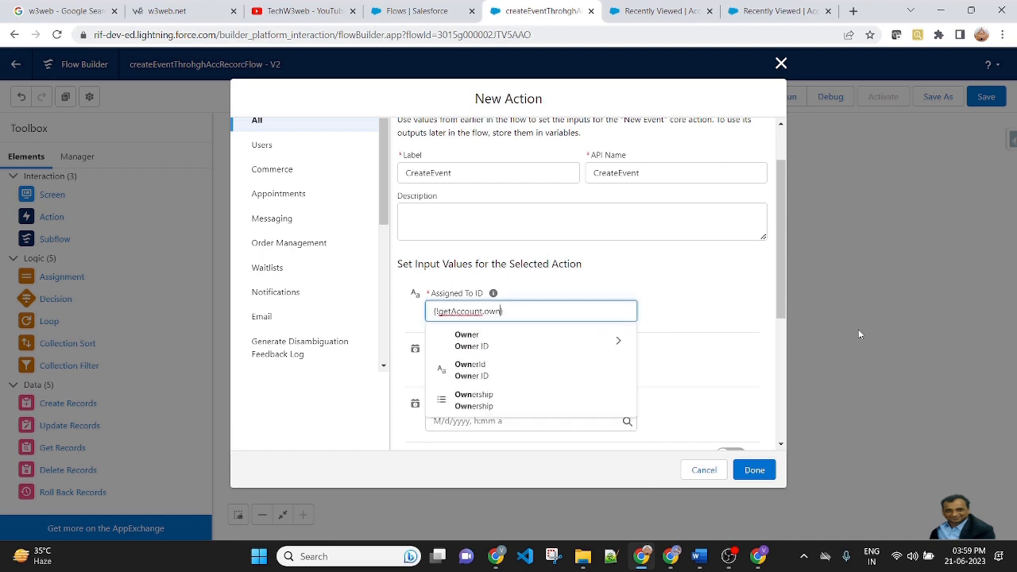
{"action": "left_click", "coordinate": [528, 380]}
{"action": "left_click", "coordinate": [659, 291]}
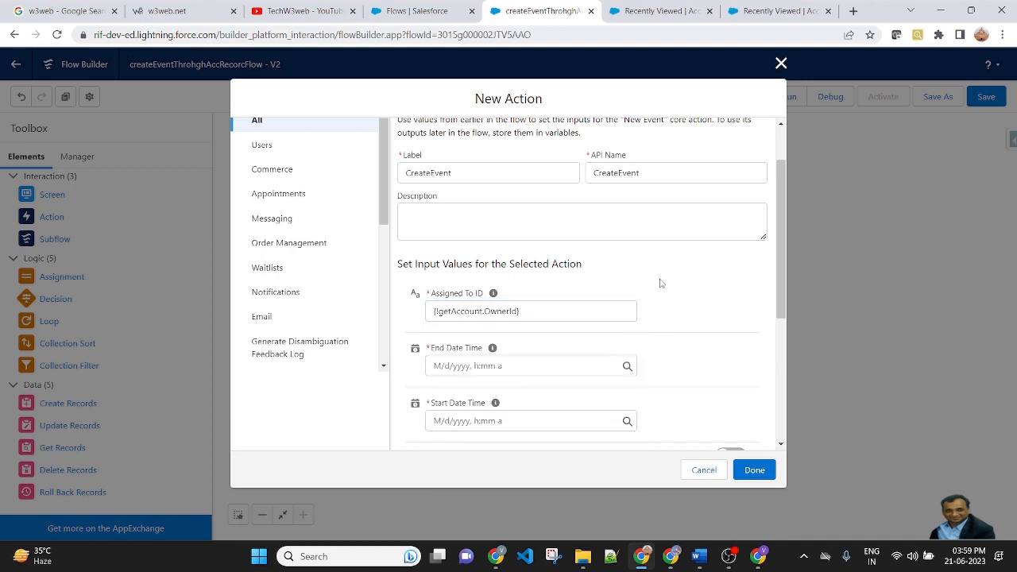
Step: Start a new variable resource for End Date Time with API name endDateTime and data type Date/Time
{"action": "scroll", "coordinate": [663, 284], "scroll_direction": "down", "scroll_amount": 1}
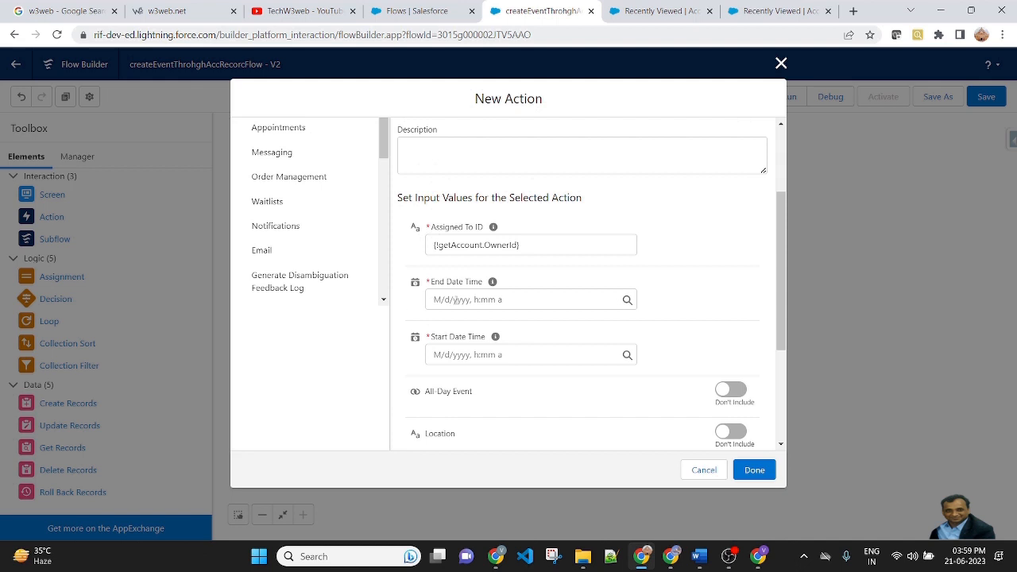
{"action": "left_click", "coordinate": [486, 300]}
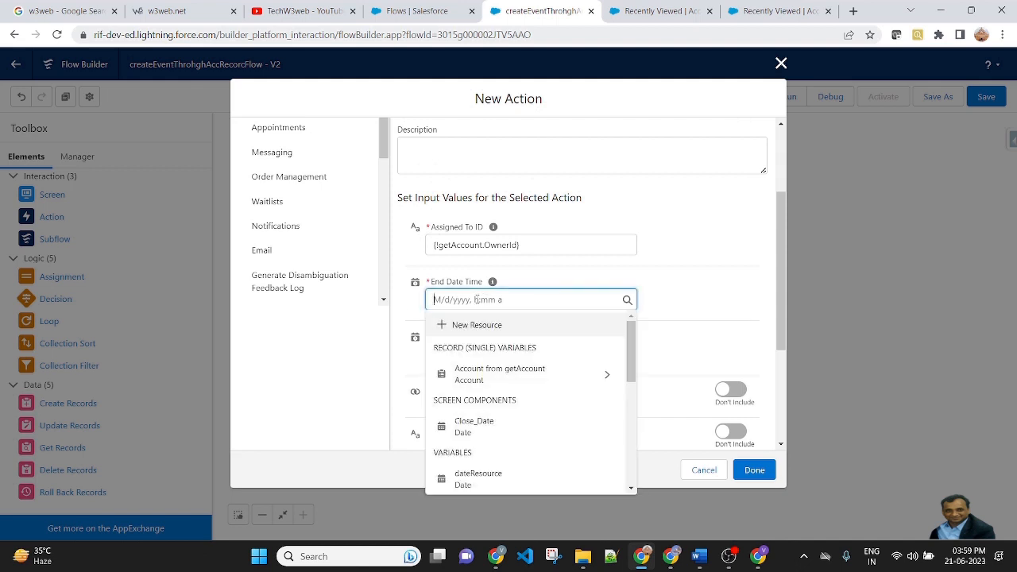
{"action": "left_click", "coordinate": [480, 327]}
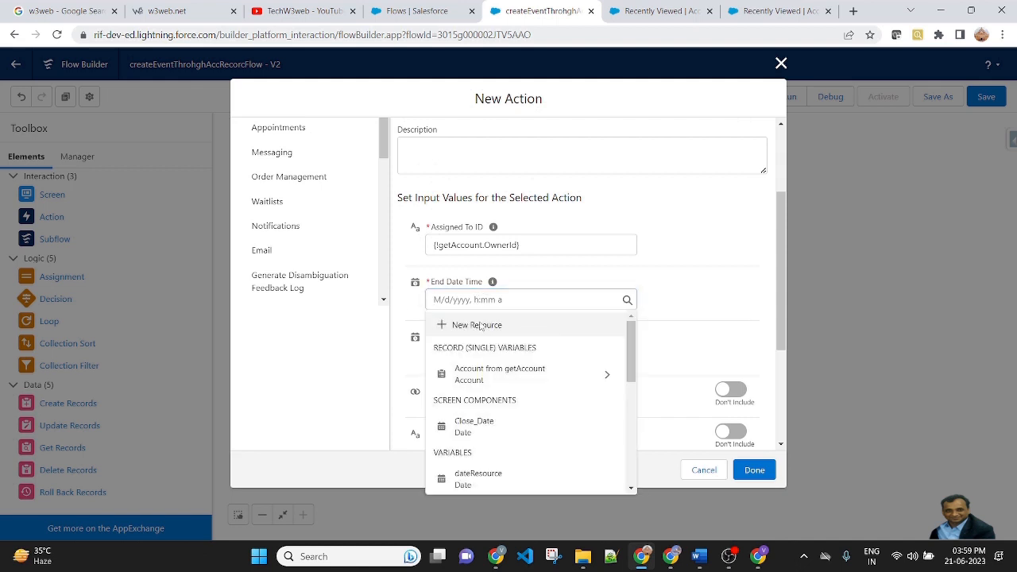
{"action": "left_click", "coordinate": [329, 236]}
{"action": "left_click", "coordinate": [298, 274]}
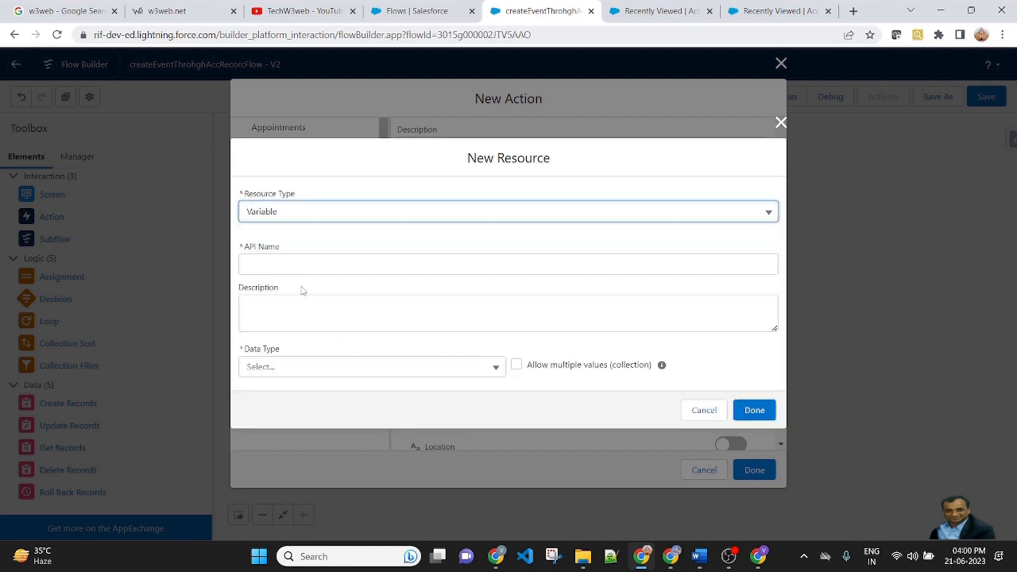
{"action": "left_click", "coordinate": [276, 268]}
{"action": "type", "text": "endD"}
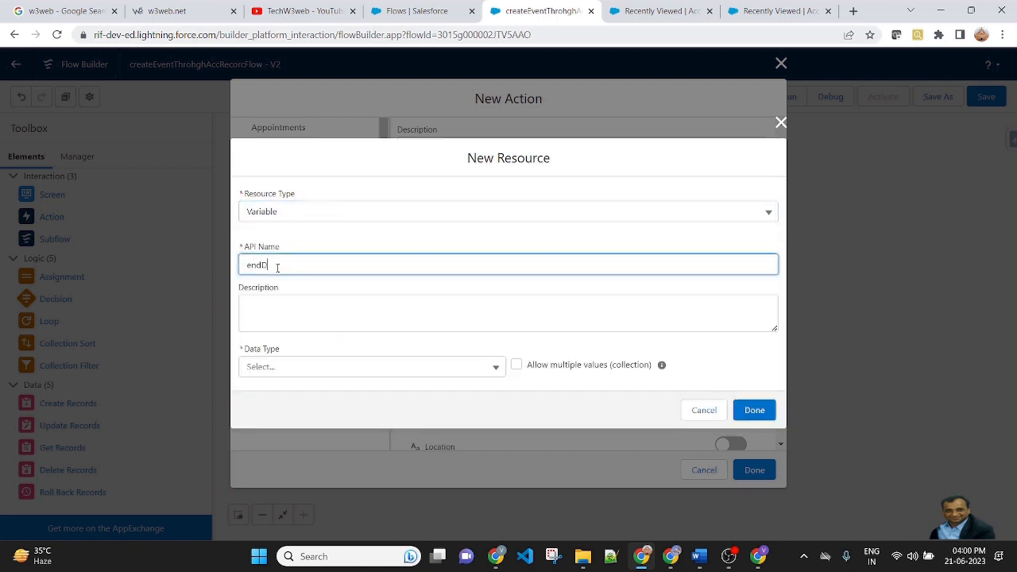
{"action": "type", "text": "ateTime"}
{"action": "left_click", "coordinate": [525, 238]}
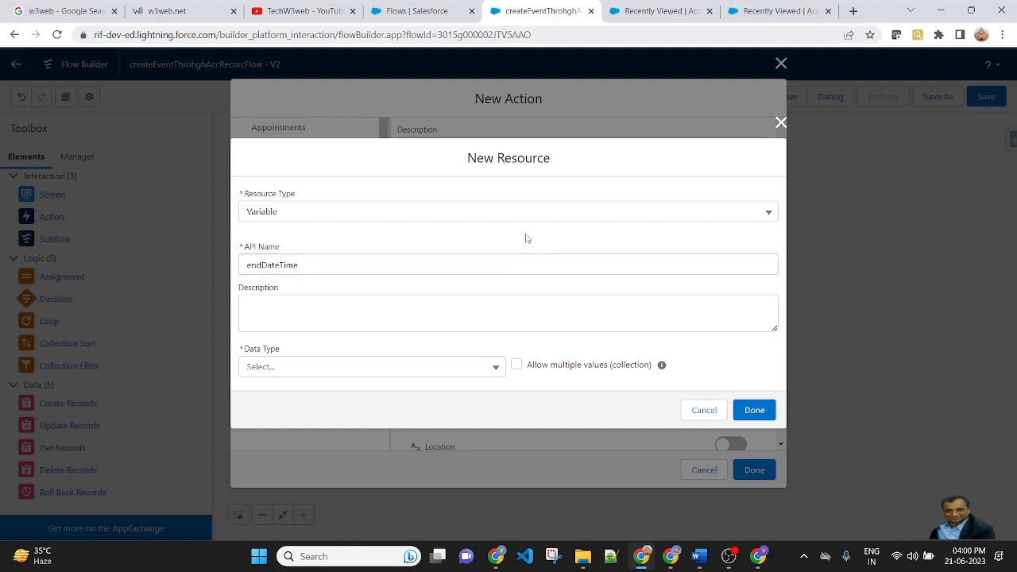
{"action": "left_click", "coordinate": [308, 370]}
{"action": "left_click", "coordinate": [287, 328]}
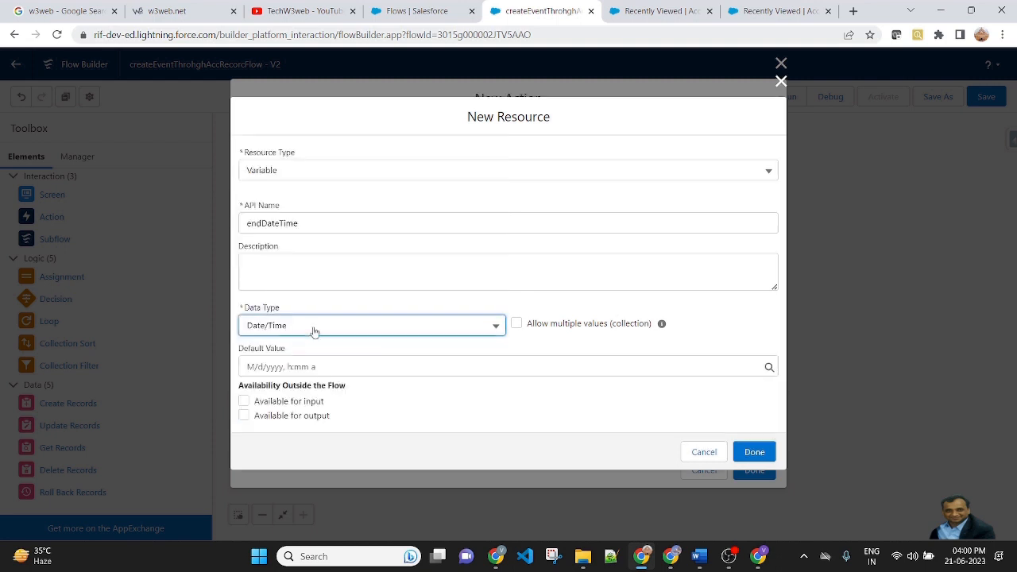
Step: Give the endDateTime variable the default value 06/21/2023, 4:45 a and save it as the End Date Time input
{"action": "left_click", "coordinate": [342, 366]}
{"action": "type", "text": "06/"}
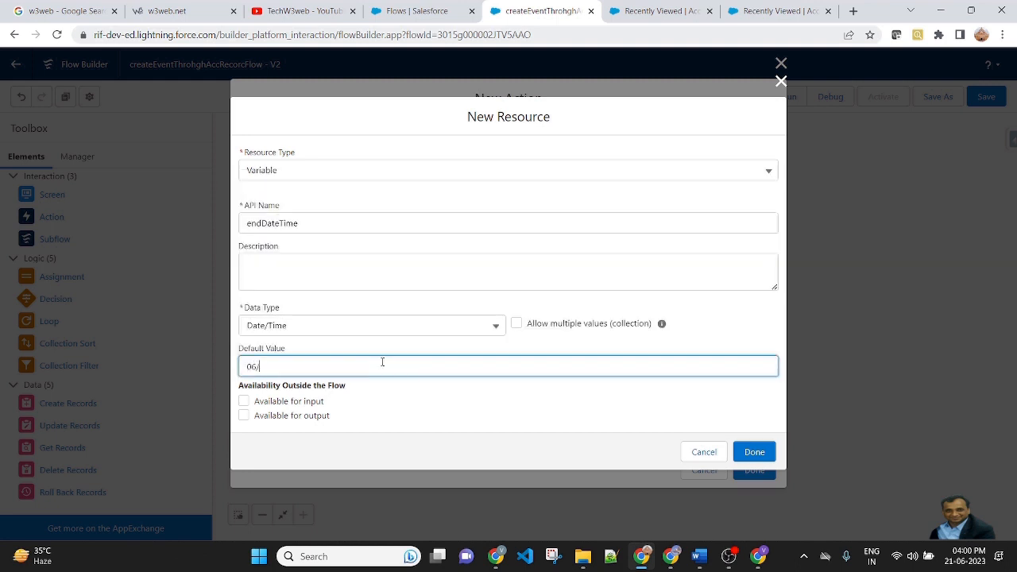
{"action": "type", "text": "21/2023, 4:45 a"}
{"action": "left_click", "coordinate": [540, 404]}
{"action": "left_click", "coordinate": [755, 452]}
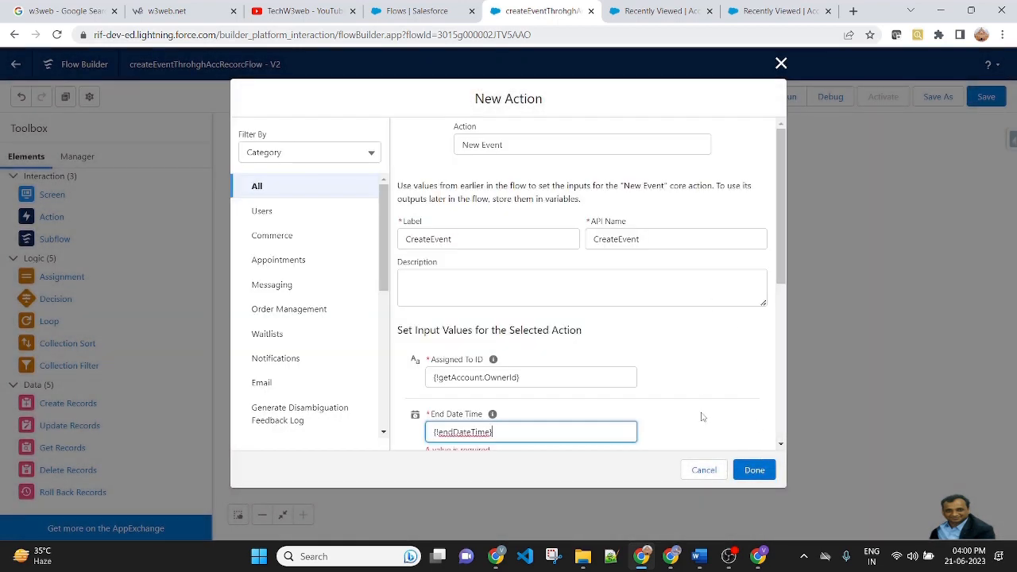
{"action": "scroll", "coordinate": [704, 417], "scroll_direction": "down", "scroll_amount": 2}
{"action": "left_click", "coordinate": [701, 257]}
Step: Start a new variable resource for Start Date Time with API name StartDateTime and data type Date/Time
{"action": "scroll", "coordinate": [702, 257], "scroll_direction": "down", "scroll_amount": 1}
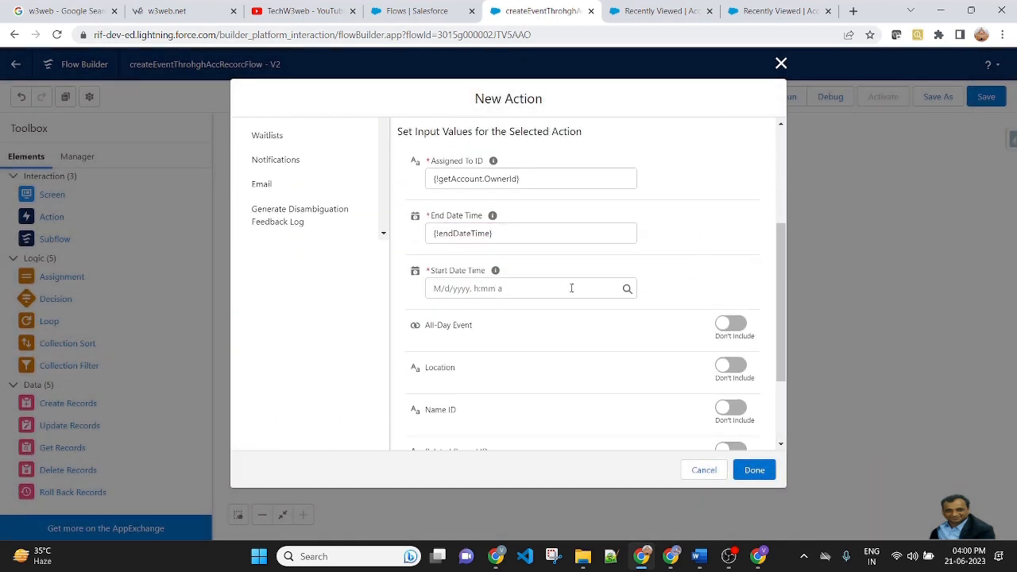
{"action": "left_click", "coordinate": [467, 288]}
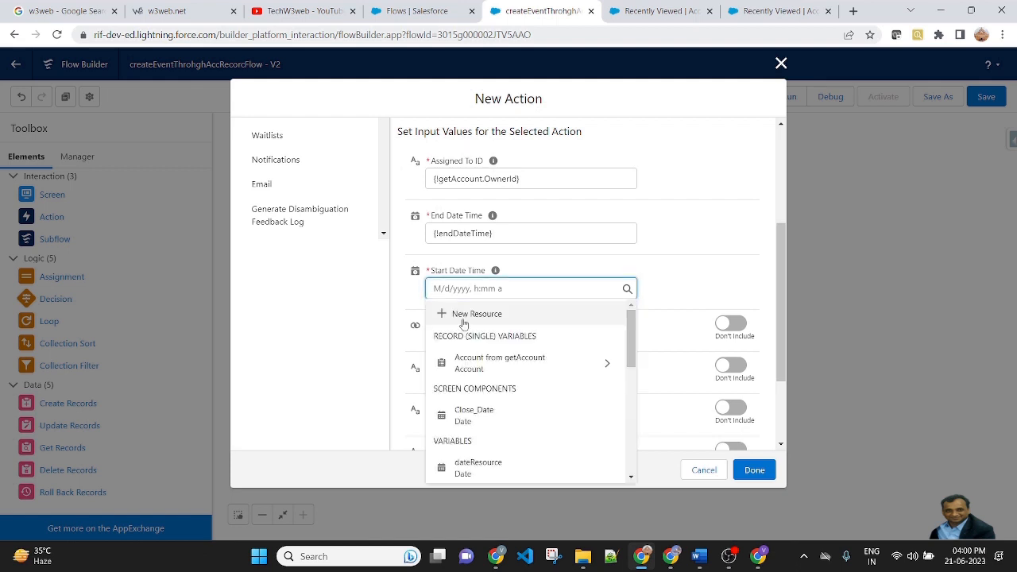
{"action": "left_click", "coordinate": [464, 320]}
{"action": "left_click", "coordinate": [278, 246]}
{"action": "left_click", "coordinate": [289, 269]}
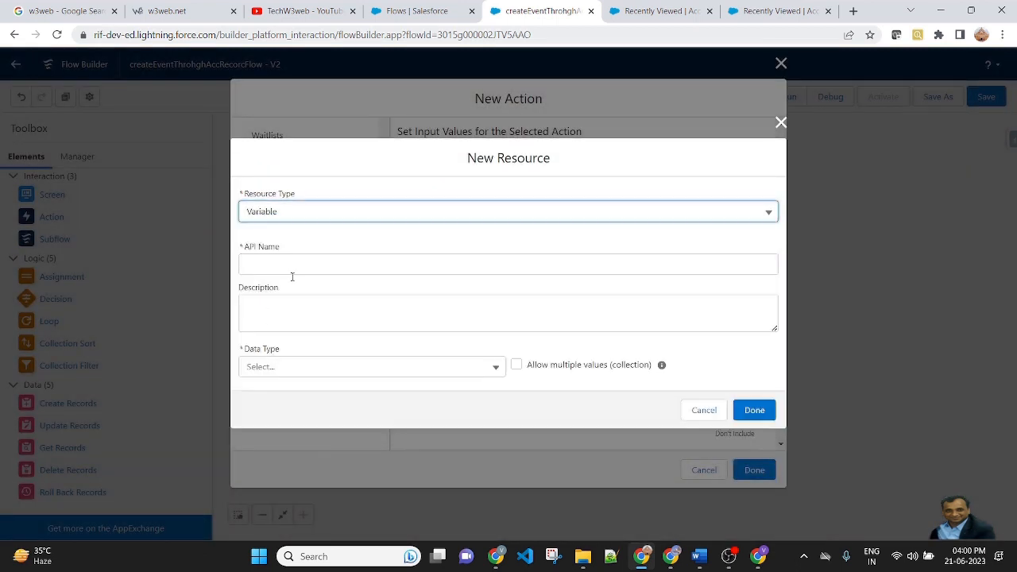
{"action": "left_click", "coordinate": [285, 262]}
{"action": "type", "text": "Star"}
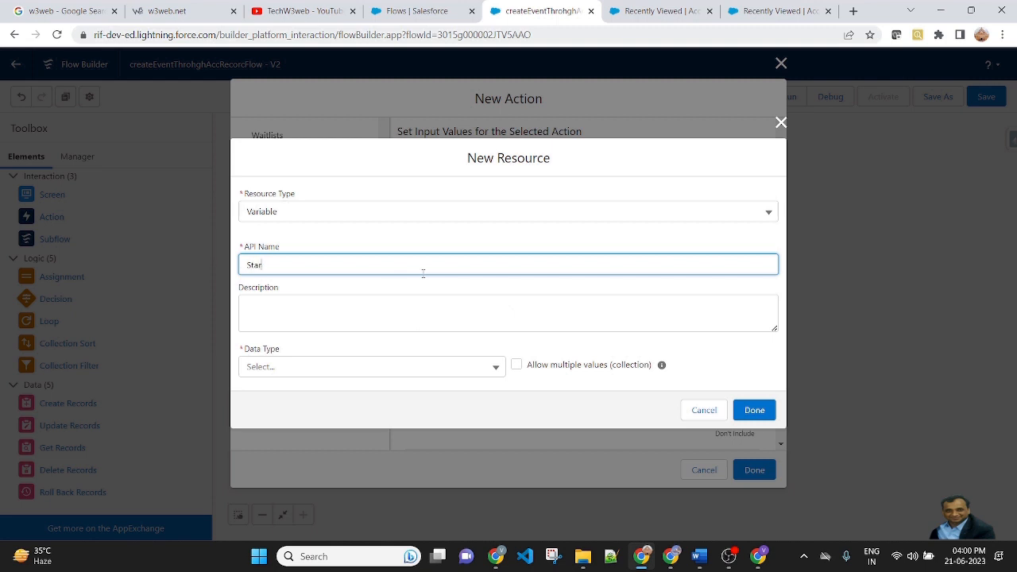
{"action": "type", "text": "tDateTime"}
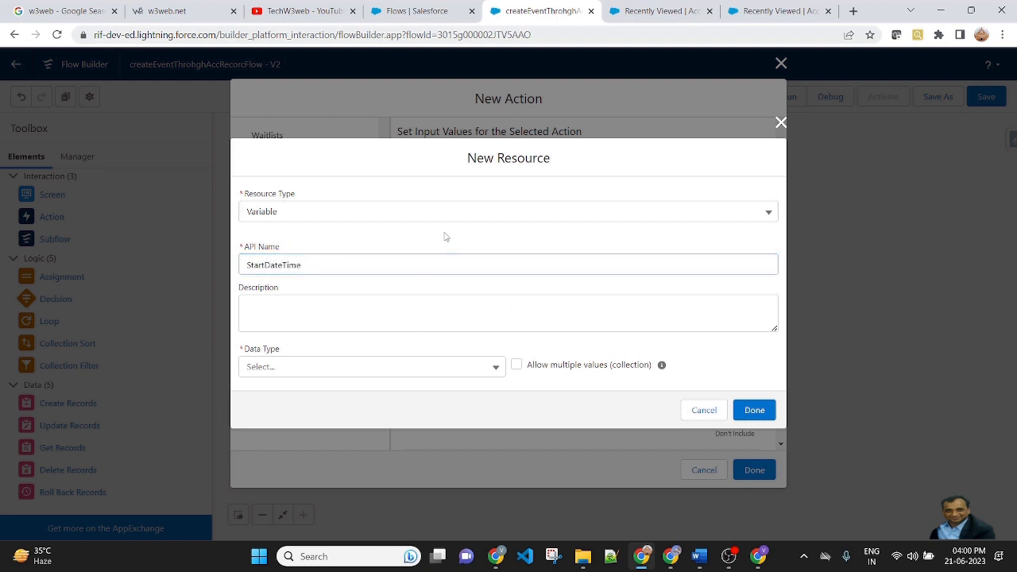
{"action": "left_click", "coordinate": [309, 367]}
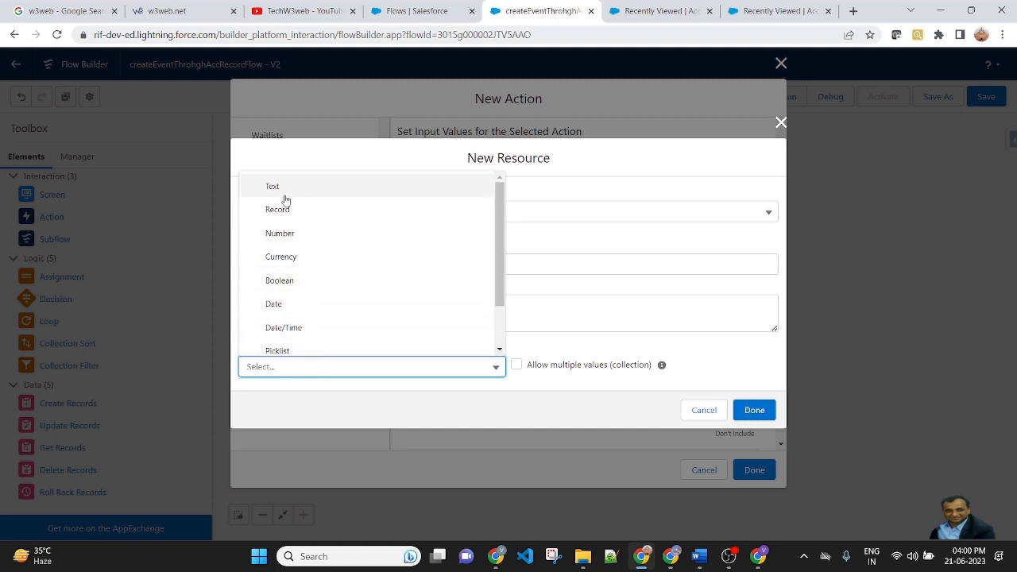
{"action": "left_click", "coordinate": [283, 328]}
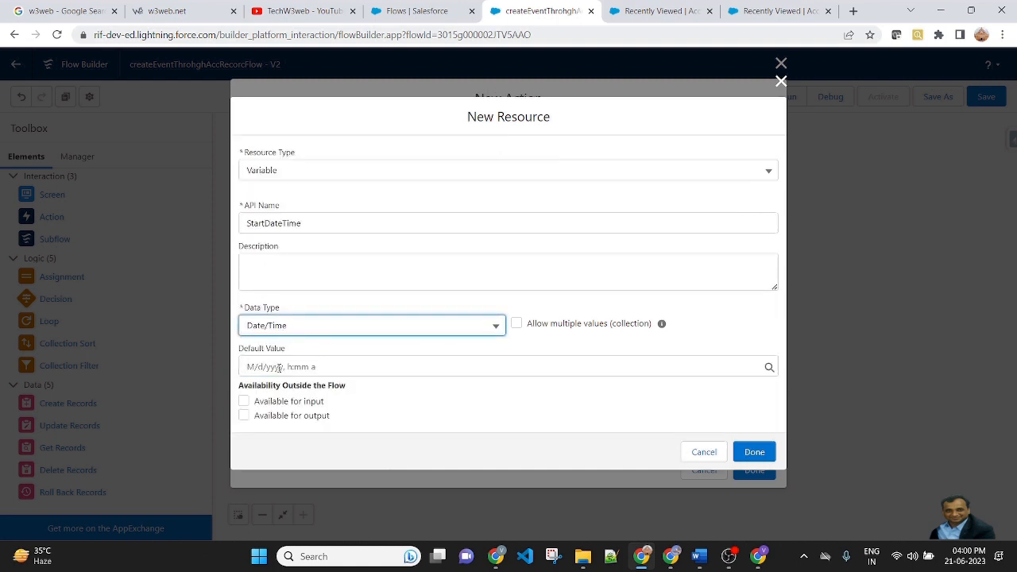
Step: Give the StartDateTime variable the default value 6/21/2023, 5:30 AM and save it as the Start Date Time input
{"action": "left_click", "coordinate": [326, 367]}
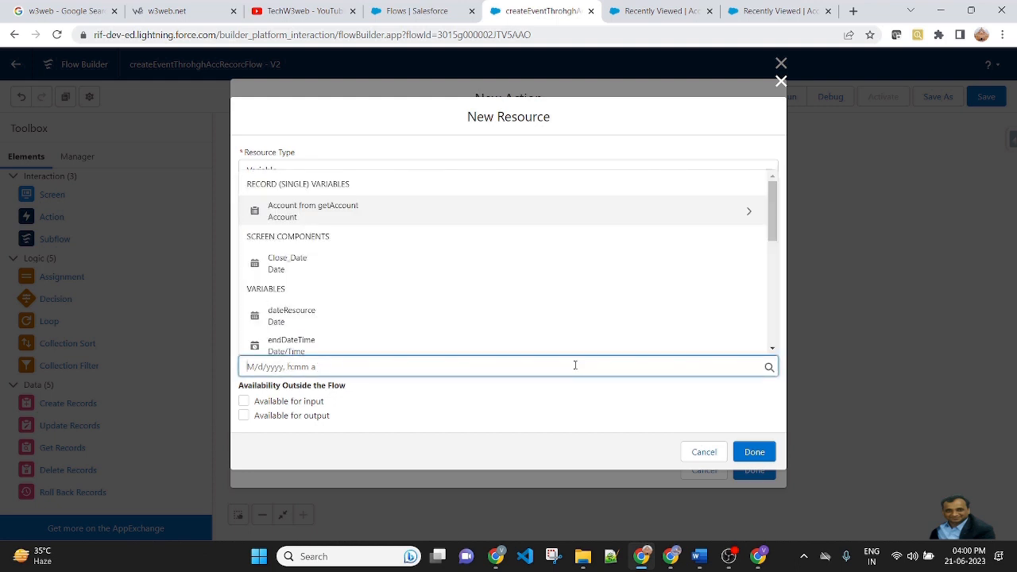
{"action": "type", "text": "06"}
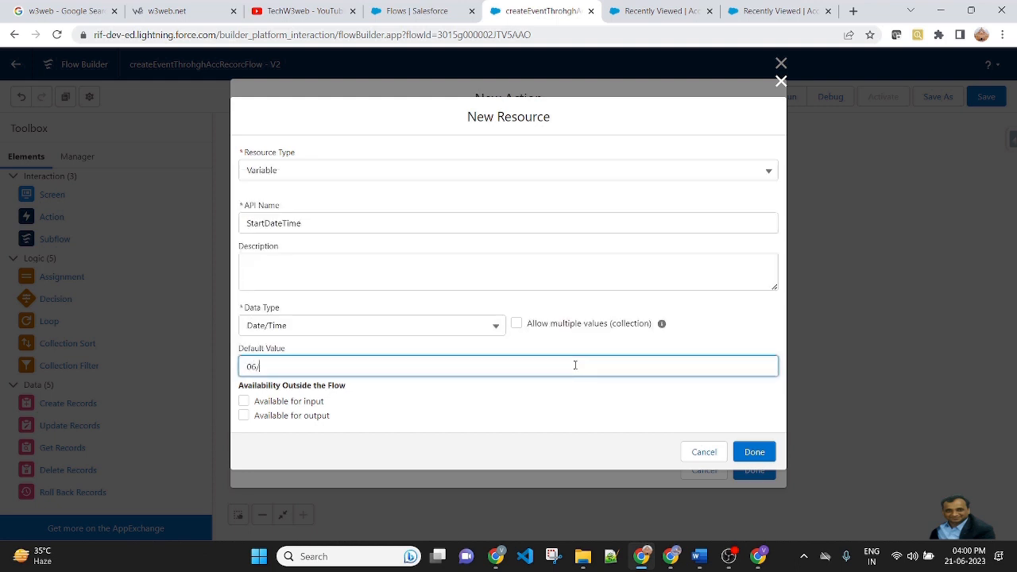
{"action": "type", "text": "/21/2023, 5:30 a"}
{"action": "left_click", "coordinate": [565, 425]}
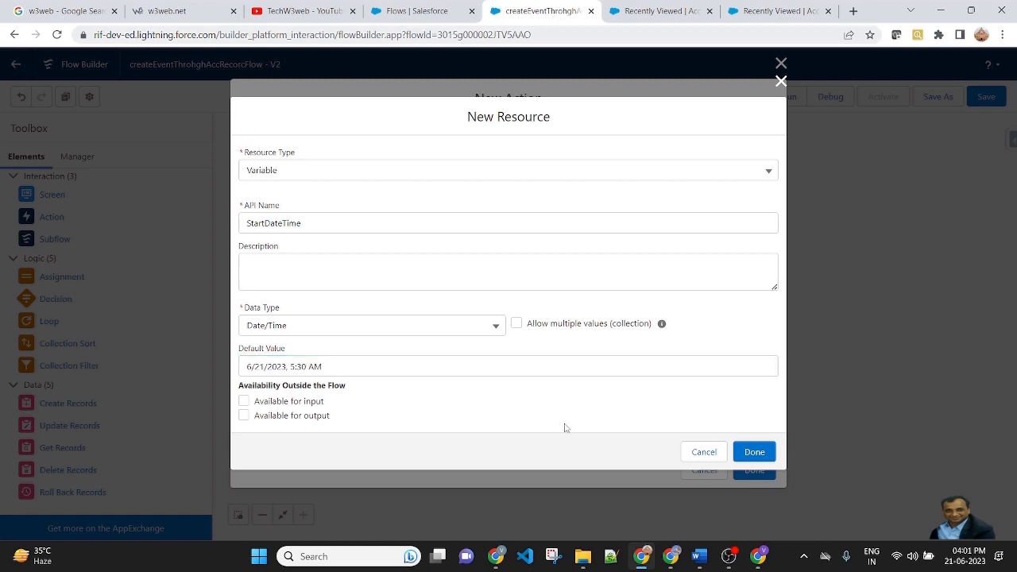
{"action": "left_click", "coordinate": [756, 451]}
{"action": "left_click", "coordinate": [721, 244]}
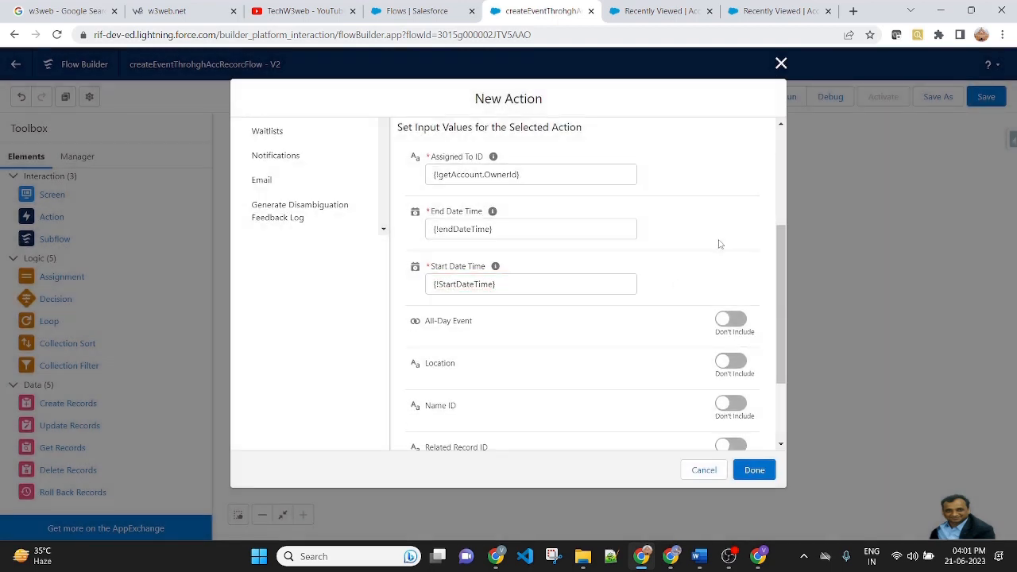
Step: Include the Related Record ID input in the event action and set it to {!recordId}
{"action": "scroll", "coordinate": [719, 244], "scroll_direction": "down", "scroll_amount": 1}
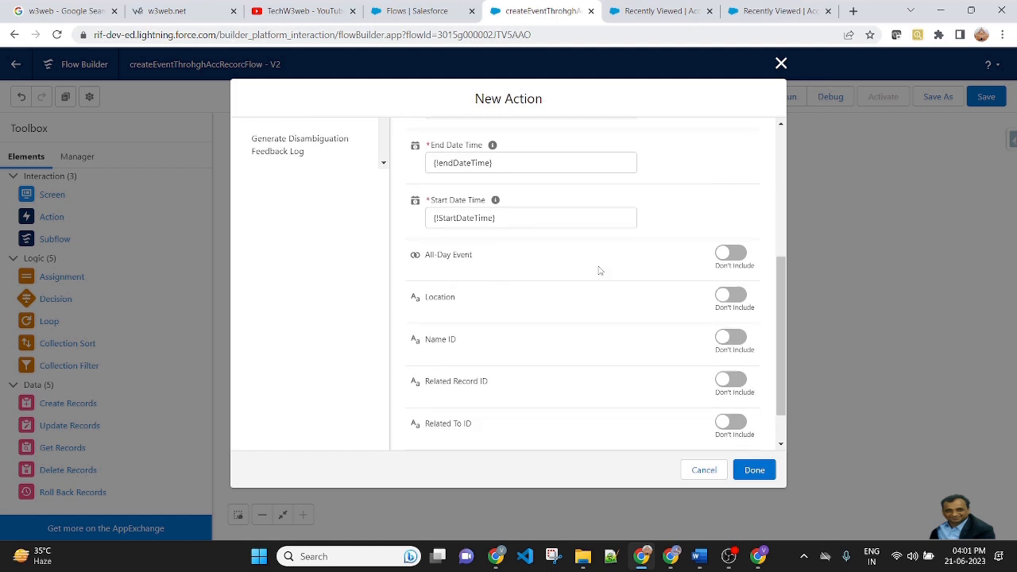
{"action": "scroll", "coordinate": [607, 299], "scroll_direction": "down", "scroll_amount": 1}
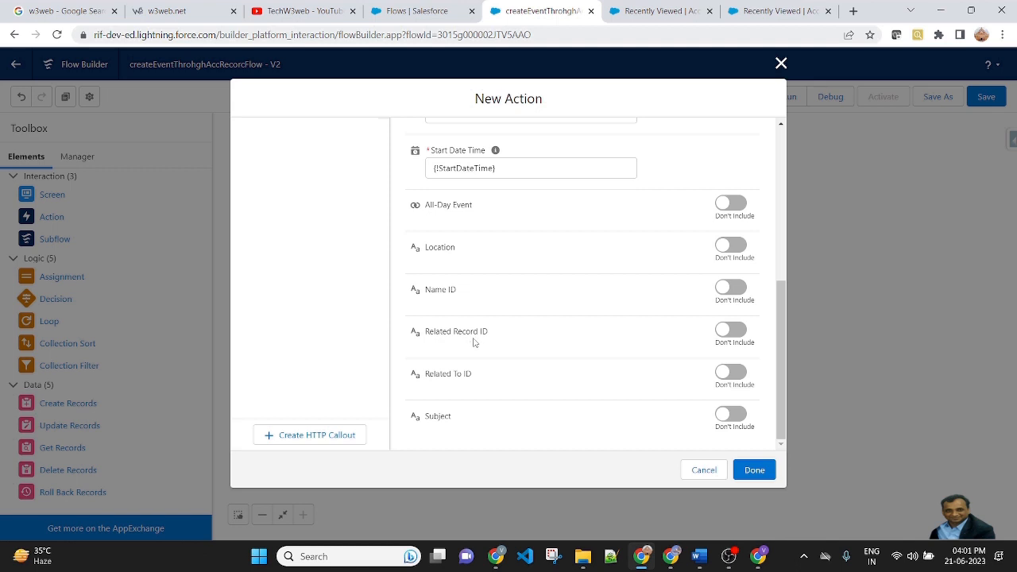
{"action": "left_click", "coordinate": [730, 329]}
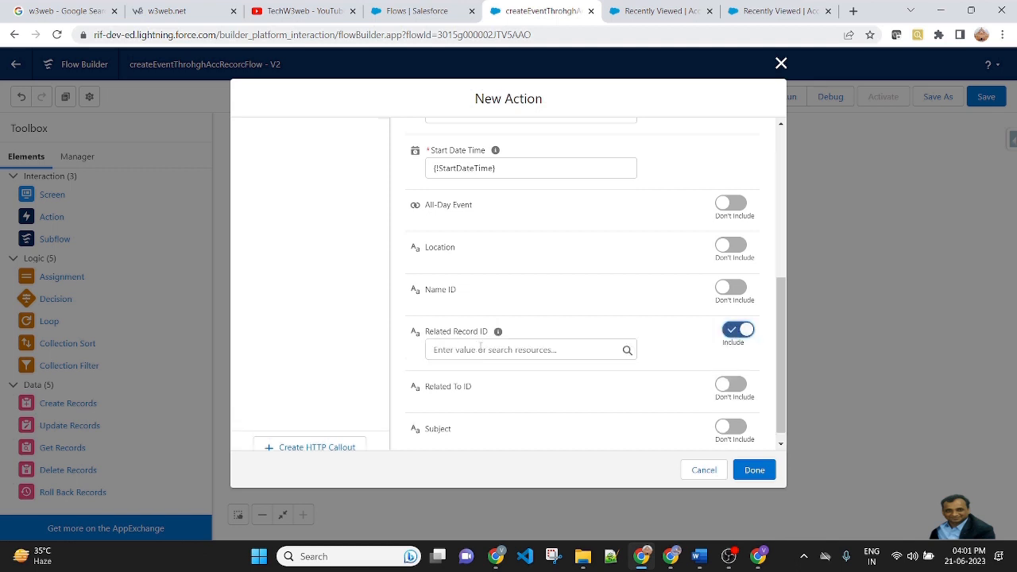
{"action": "left_click", "coordinate": [481, 349]}
{"action": "type", "text": "rec"}
{"action": "left_click", "coordinate": [490, 321]}
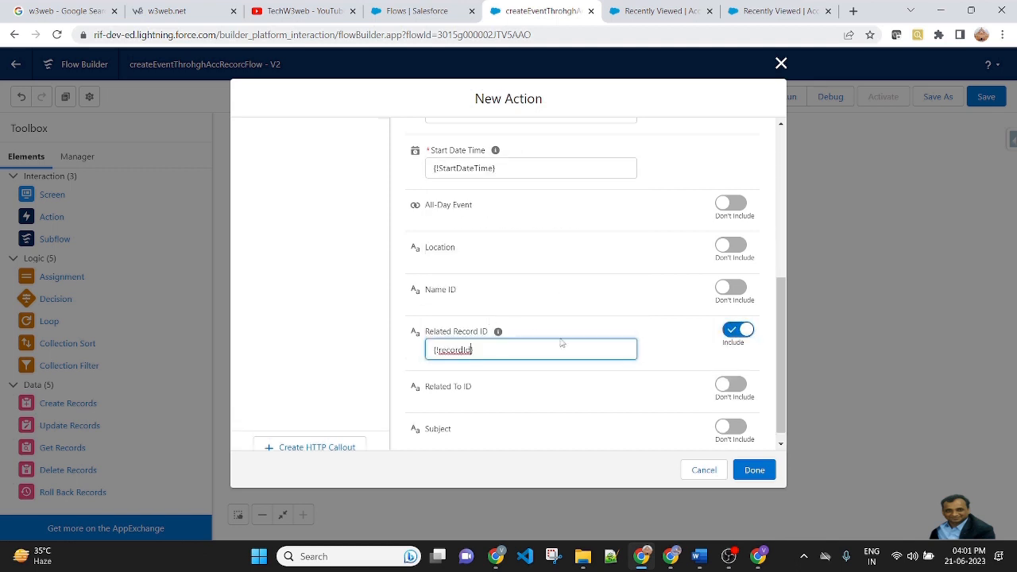
{"action": "left_click", "coordinate": [398, 348]}
Step: Include the Subject input in the event action and start a new variable resource for it
{"action": "scroll", "coordinate": [627, 400], "scroll_direction": "down", "scroll_amount": 1}
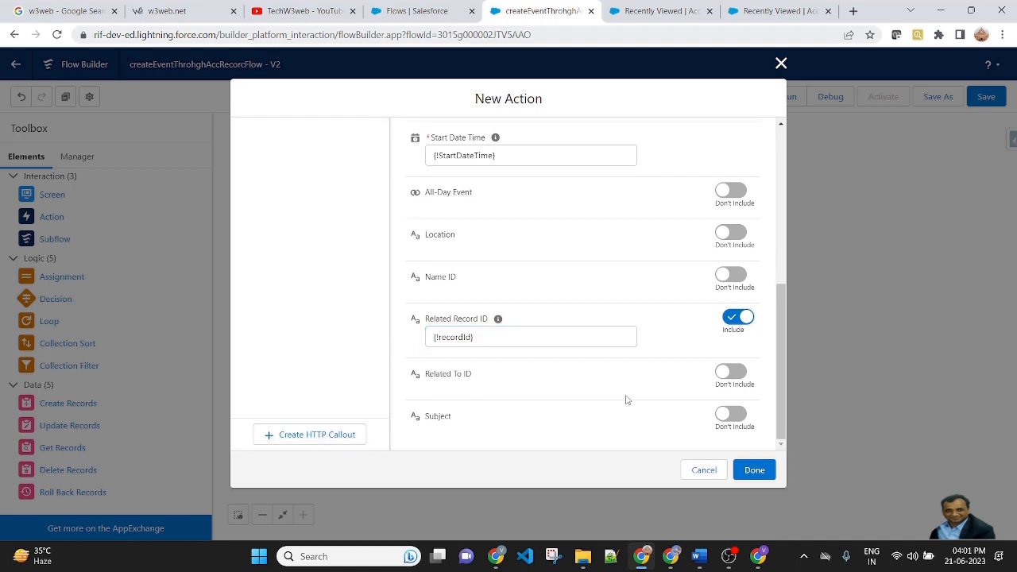
{"action": "left_click", "coordinate": [736, 414]}
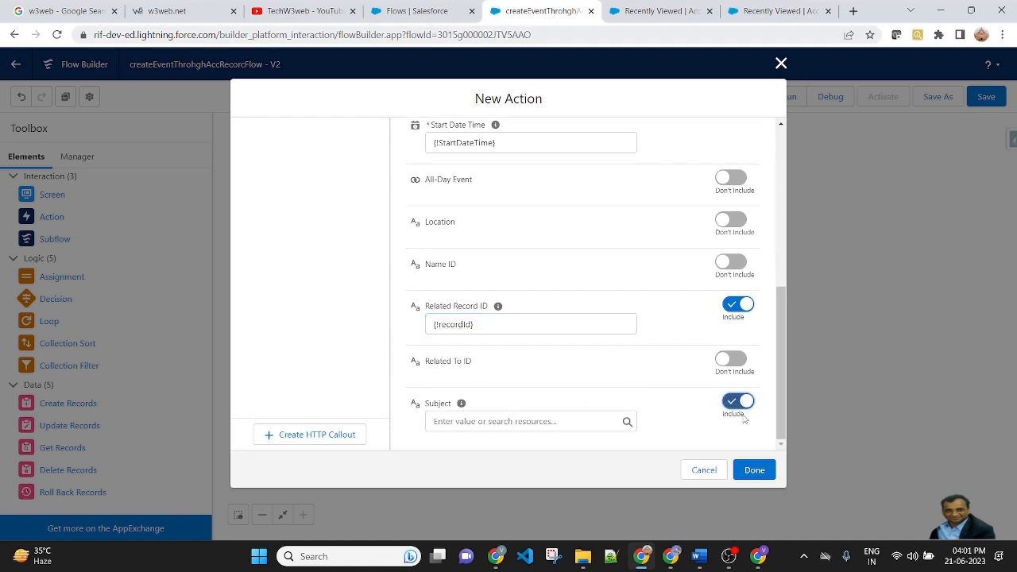
{"action": "left_click", "coordinate": [481, 422]}
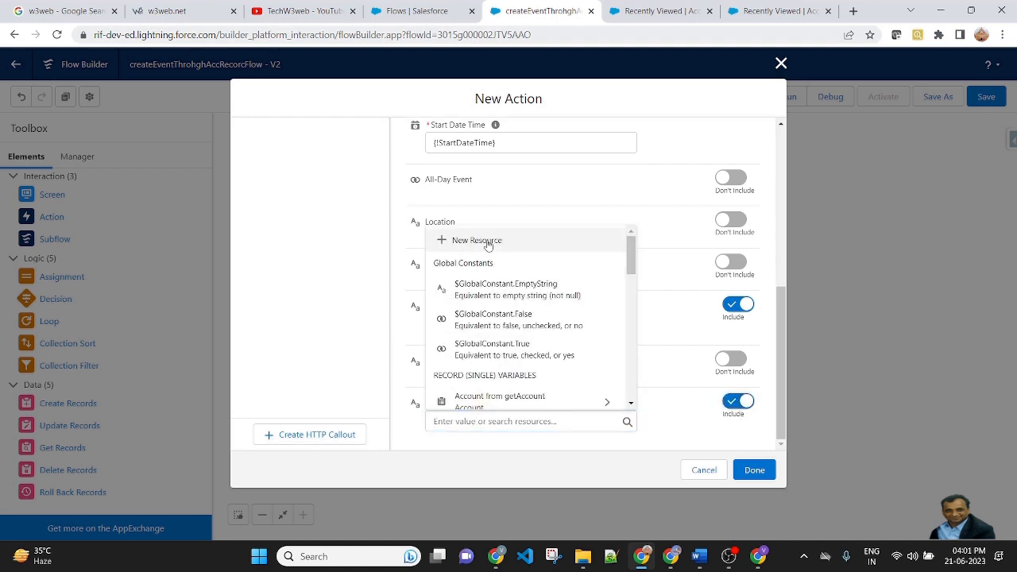
{"action": "left_click", "coordinate": [477, 240]}
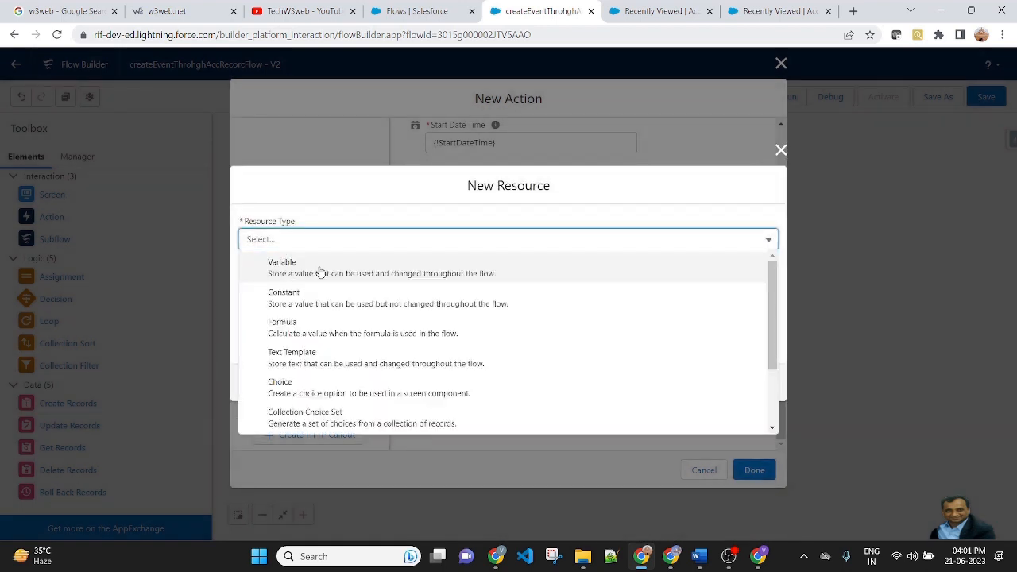
{"action": "left_click", "coordinate": [320, 270]}
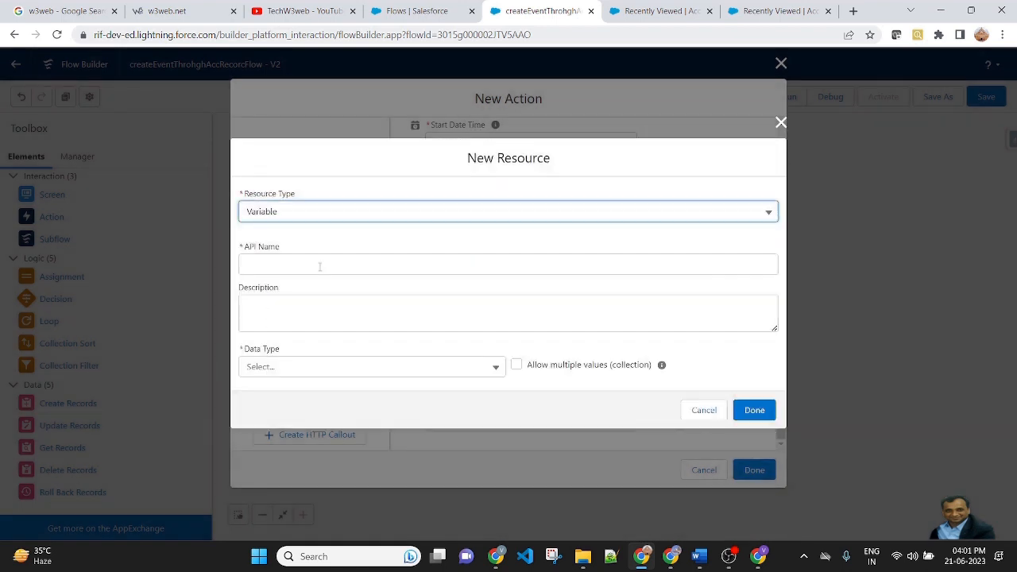
Step: Give the new variable the API name EventSubject and the data type Text
{"action": "left_click", "coordinate": [319, 262]}
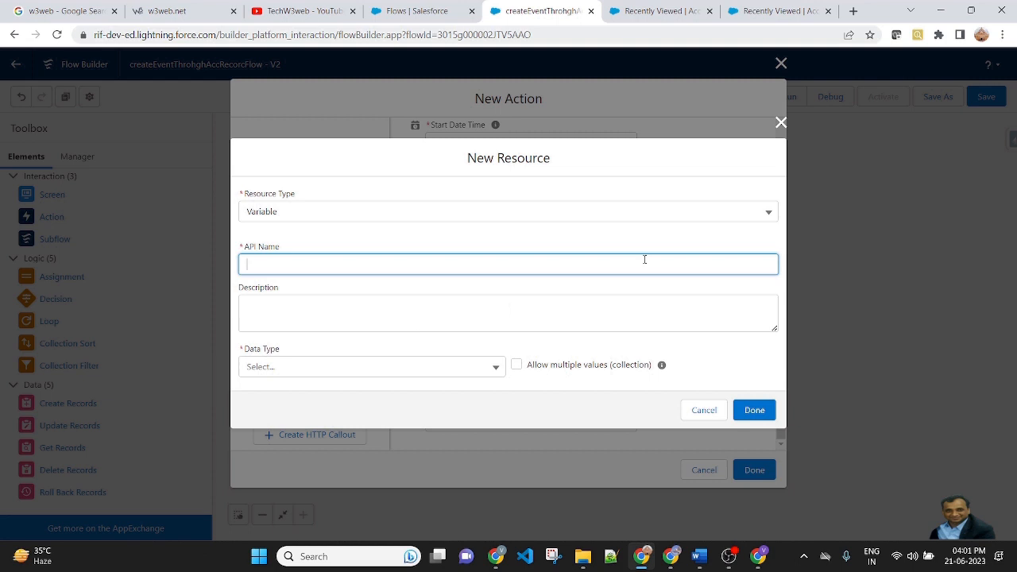
{"action": "type", "text": "Evnet"}
{"action": "key", "text": "BackSpace"}
{"action": "key", "text": "BackSpace"}
{"action": "type", "text": "entSubjec"}
{"action": "left_click", "coordinate": [453, 293]}
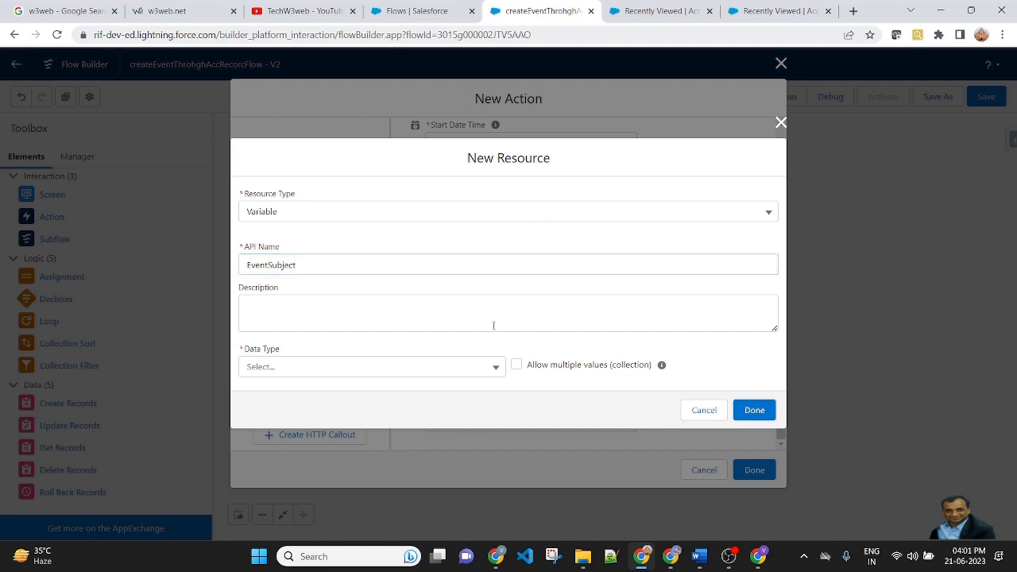
{"action": "left_click", "coordinate": [286, 368]}
{"action": "left_click", "coordinate": [285, 191]}
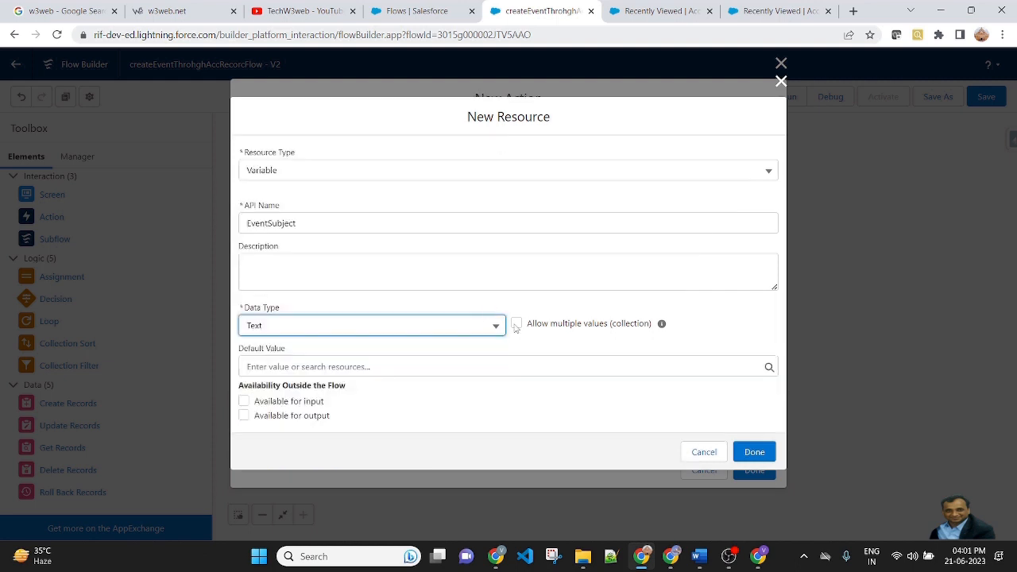
Step: Give the EventSubject variable the default value "Created Event on Account" and save it as the Subject input
{"action": "left_click", "coordinate": [645, 359]}
{"action": "type", "text": "Cre"}
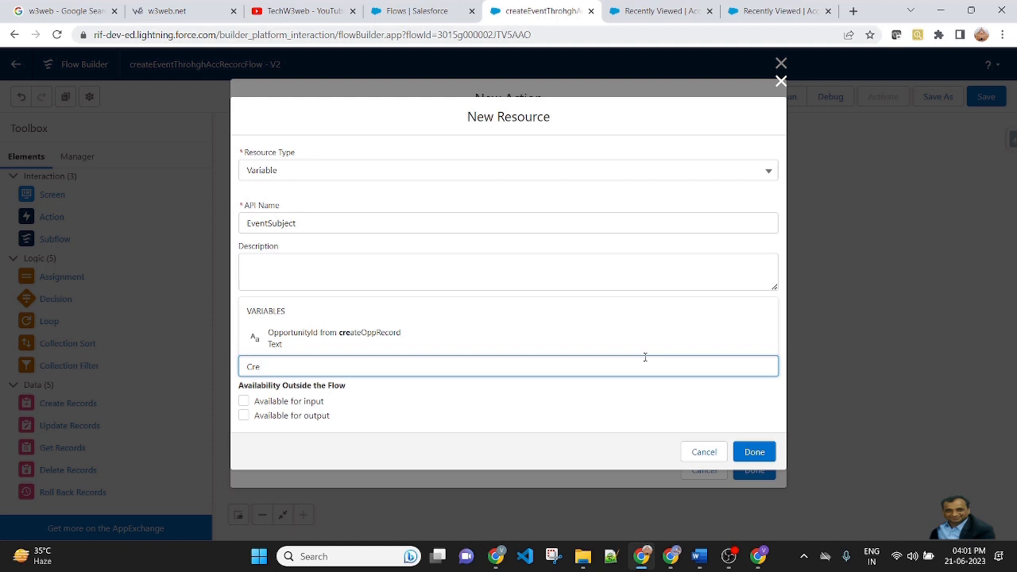
{"action": "type", "text": "ated"}
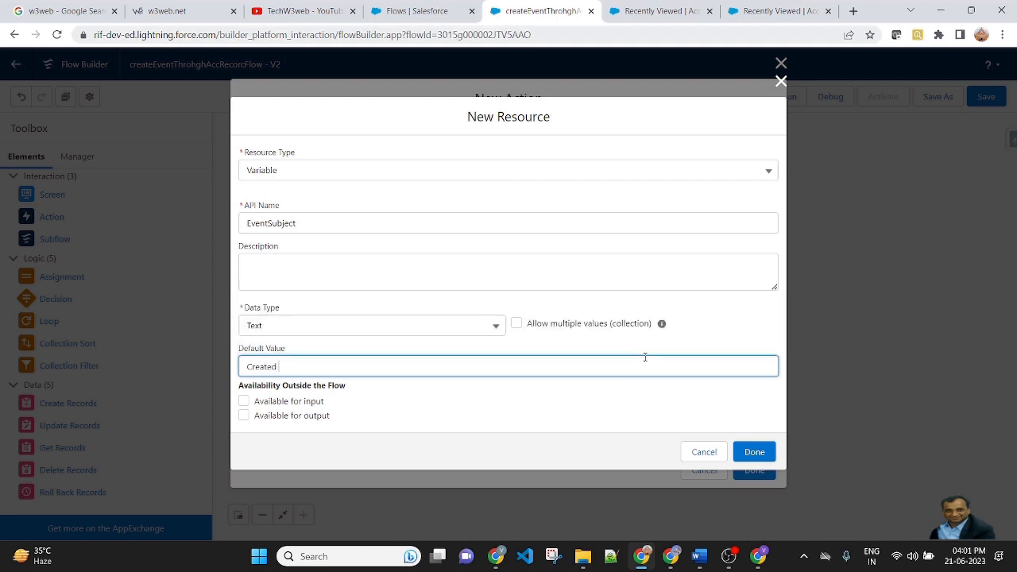
{"action": "type", "text": " Event on Account"}
{"action": "left_click", "coordinate": [458, 420]}
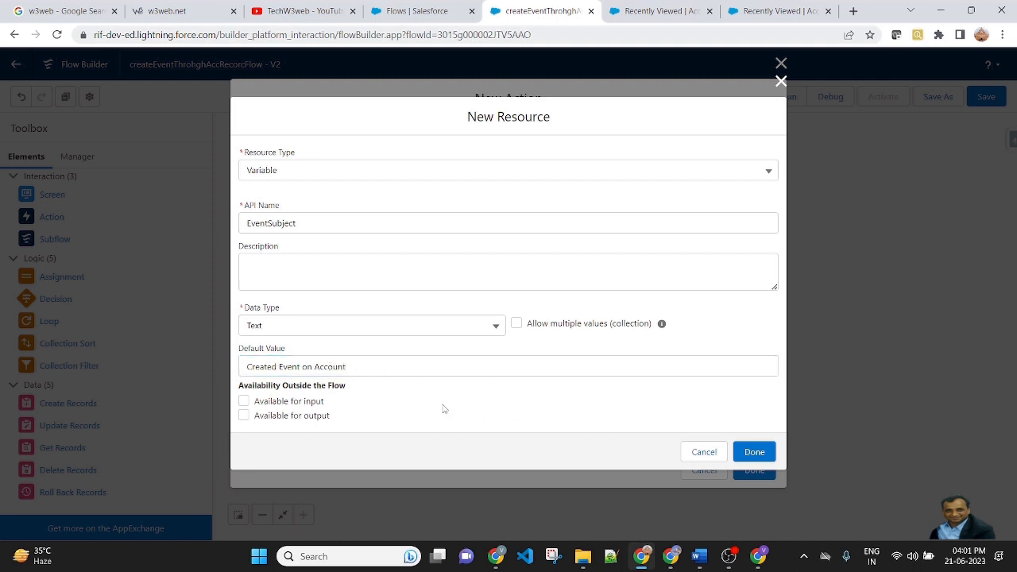
{"action": "left_click", "coordinate": [754, 452]}
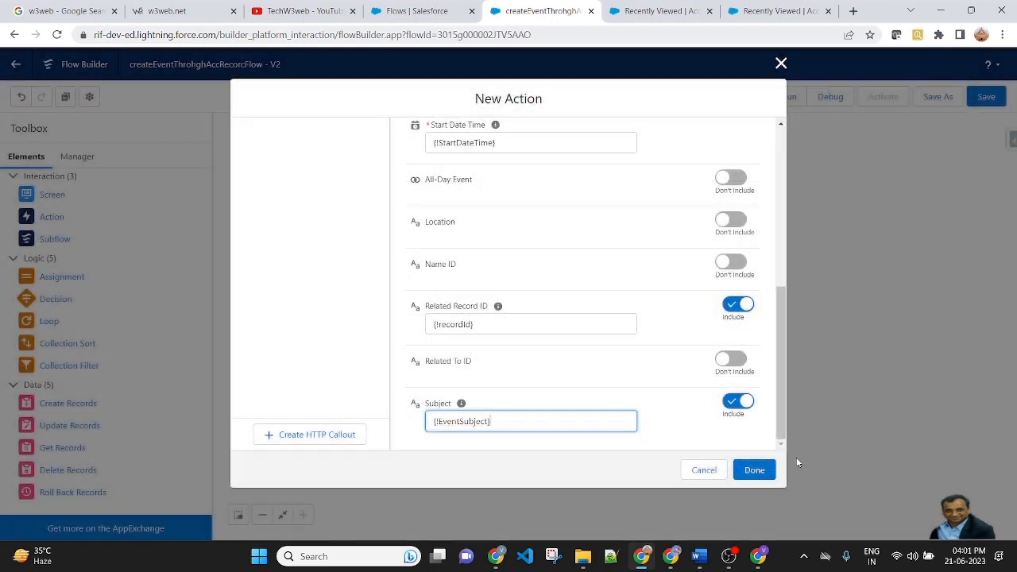
Step: Review the event action's input values and finish adding the CreateEvent action to the flow
{"action": "left_click", "coordinate": [674, 420]}
{"action": "scroll", "coordinate": [529, 315], "scroll_direction": "up", "scroll_amount": 3}
{"action": "scroll", "coordinate": [529, 316], "scroll_direction": "down", "scroll_amount": 3}
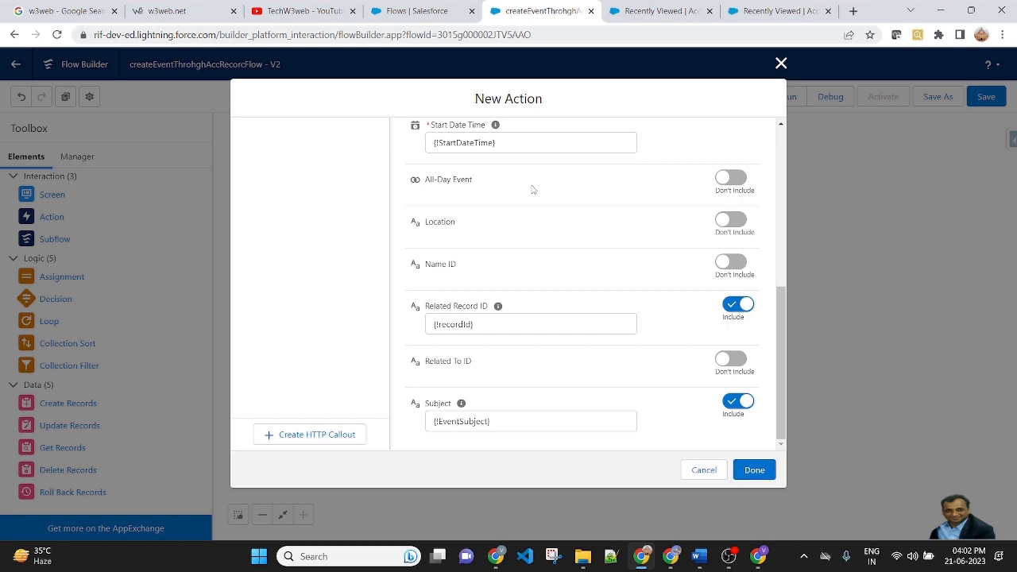
{"action": "scroll", "coordinate": [565, 238], "scroll_direction": "up", "scroll_amount": 3}
{"action": "scroll", "coordinate": [604, 263], "scroll_direction": "down", "scroll_amount": 2}
{"action": "scroll", "coordinate": [628, 390], "scroll_direction": "down", "scroll_amount": 1}
{"action": "left_click", "coordinate": [754, 470]}
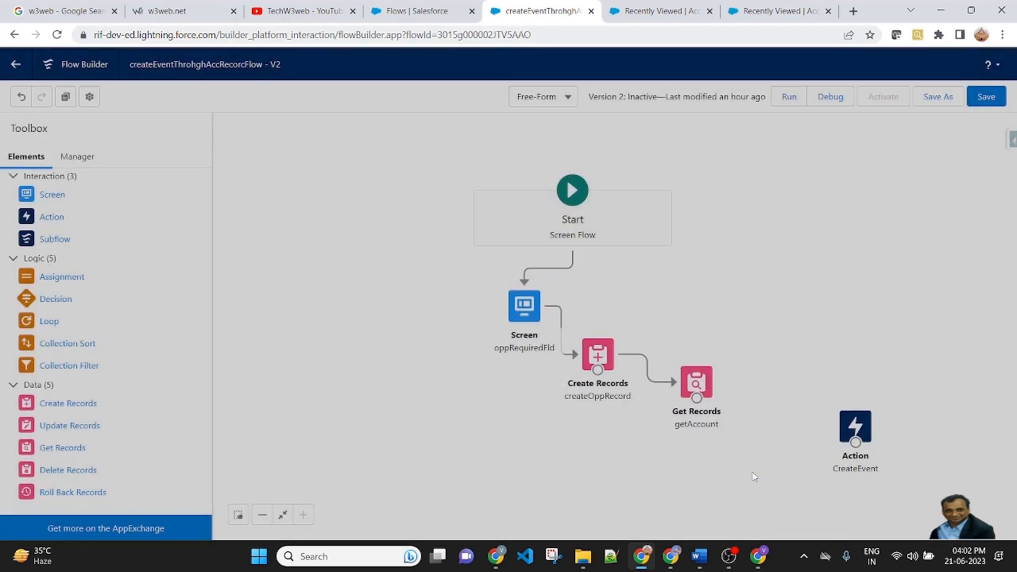
Step: Move the CreateEvent action closer to the getAccount element and connect getAccount to it
{"action": "left_click_drag", "start_coordinate": [841, 410], "coordinate": [792, 416]}
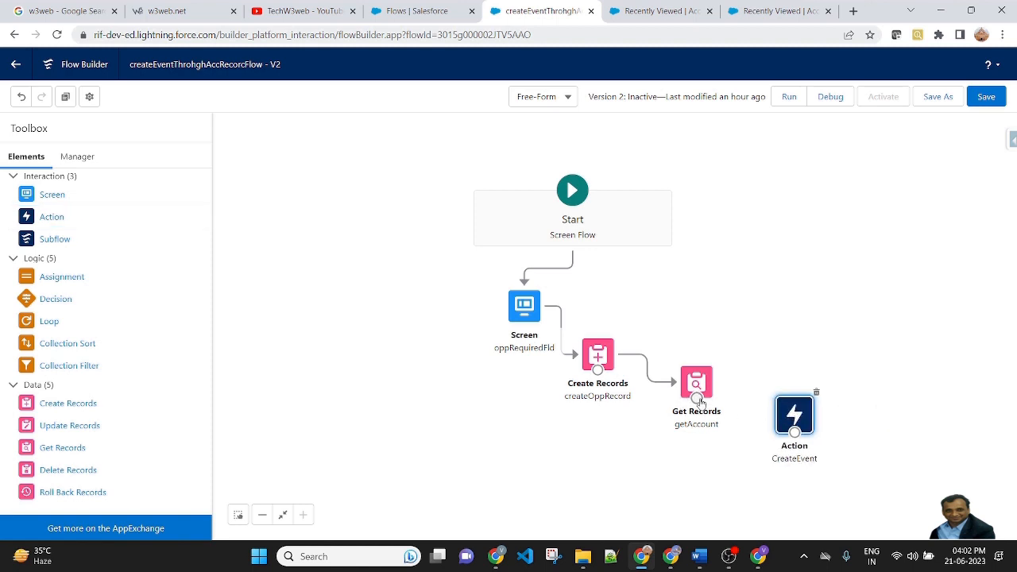
{"action": "left_click_drag", "start_coordinate": [708, 402], "coordinate": [794, 414]}
Step: Save the createEventThrohghAccRecorcFlow flow and activate version 2
{"action": "left_click", "coordinate": [992, 101]}
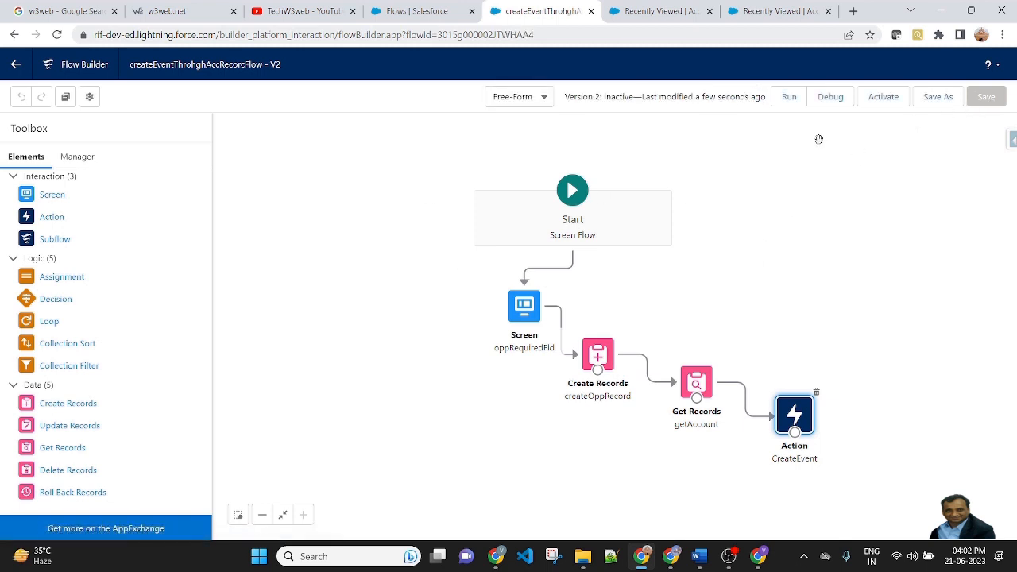
{"action": "left_click", "coordinate": [889, 99]}
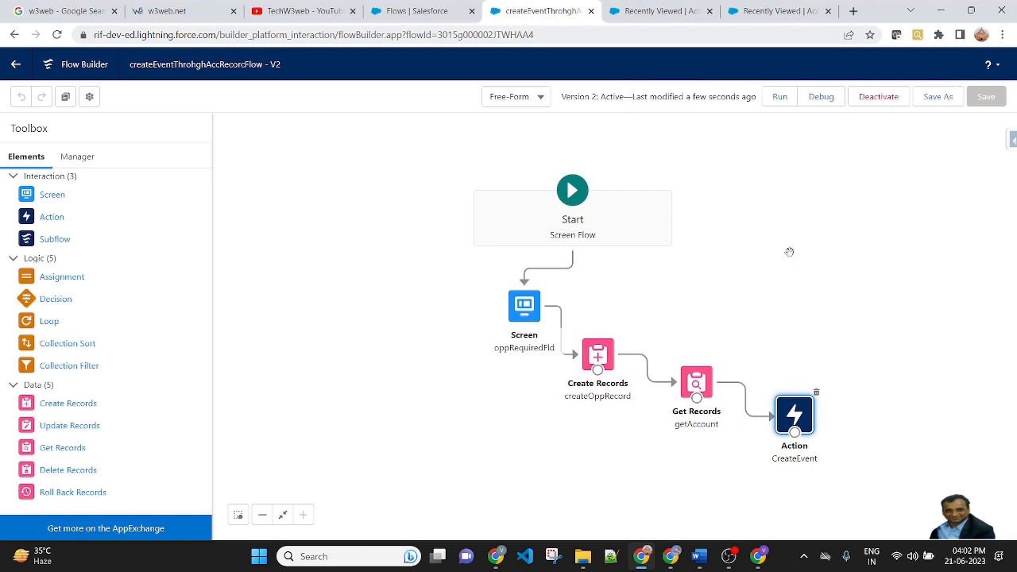
{"action": "left_click_drag", "start_coordinate": [729, 298], "coordinate": [684, 305]}
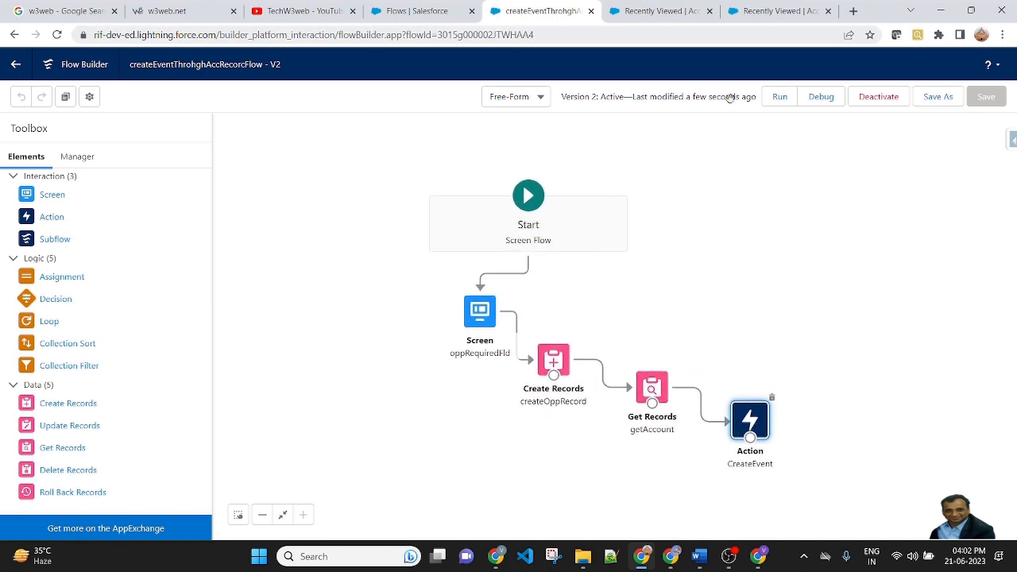
Step: Open the Dickenson plc account from the recently viewed accounts and check its activity timeline for events
{"action": "left_click", "coordinate": [659, 11]}
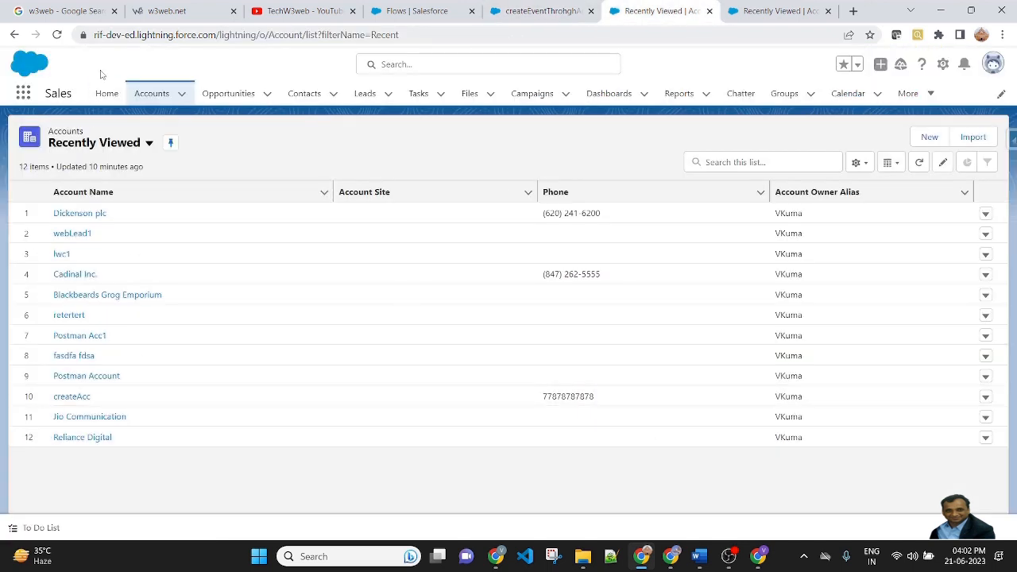
{"action": "left_click", "coordinate": [76, 214]}
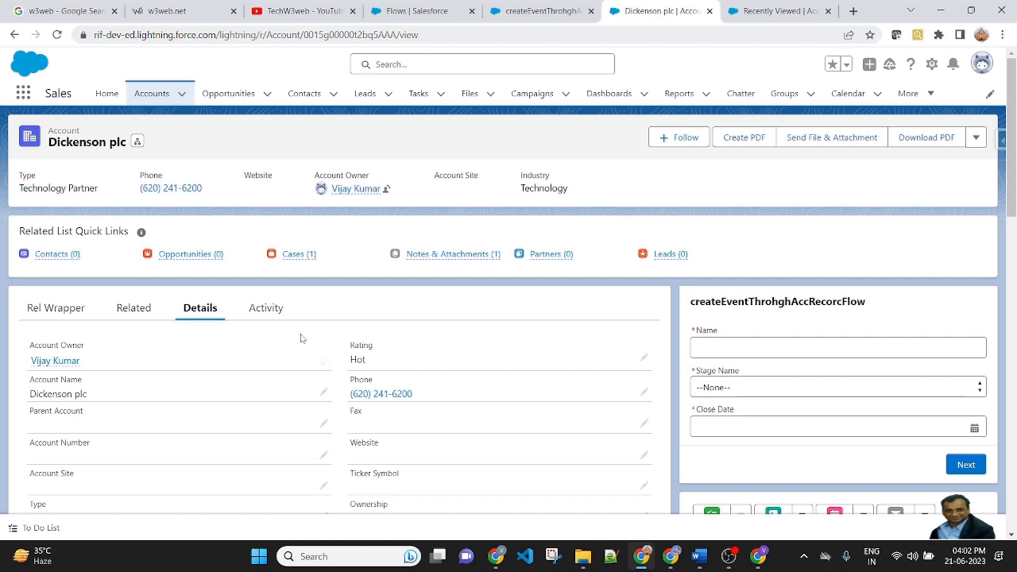
{"action": "scroll", "coordinate": [477, 397], "scroll_direction": "down", "scroll_amount": 2}
{"action": "scroll", "coordinate": [837, 463], "scroll_direction": "down", "scroll_amount": 1}
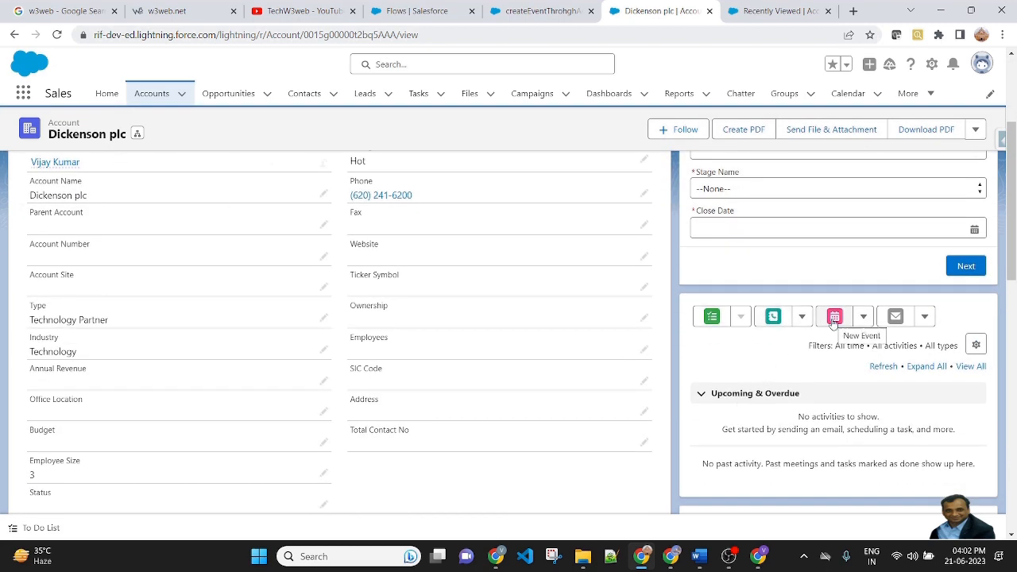
{"action": "scroll", "coordinate": [191, 380], "scroll_direction": "up", "scroll_amount": 3}
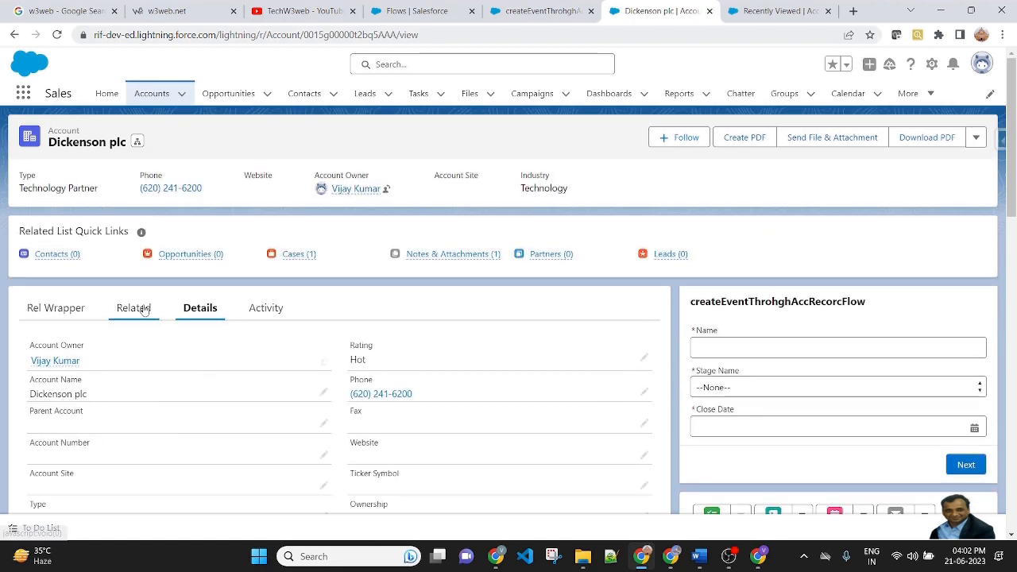
Step: Check the account's related lists for opportunities and inspect the record ID in the page address
{"action": "left_click", "coordinate": [133, 308]}
{"action": "scroll", "coordinate": [397, 421], "scroll_direction": "down", "scroll_amount": 2}
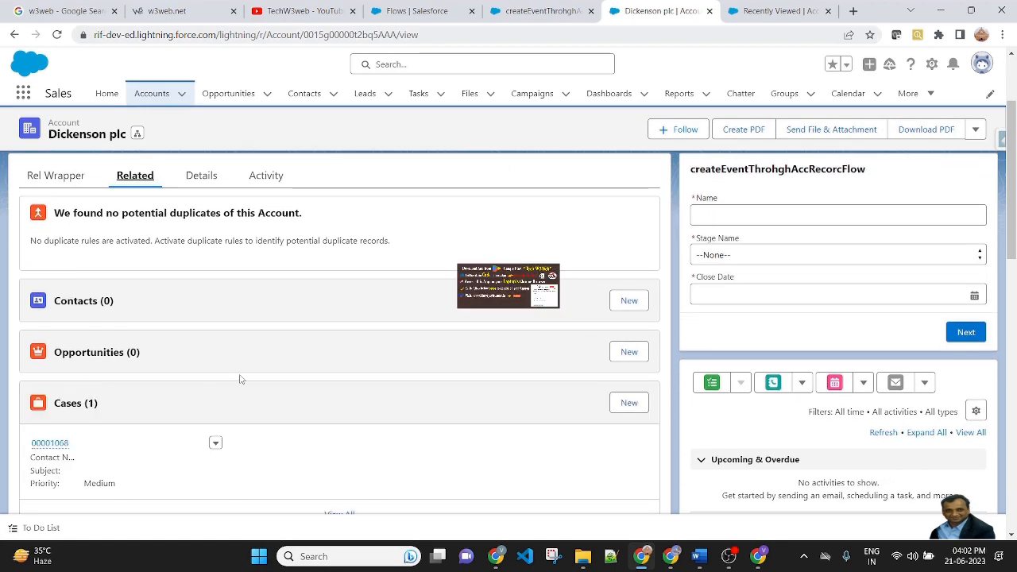
{"action": "scroll", "coordinate": [144, 380], "scroll_direction": "up", "scroll_amount": 2}
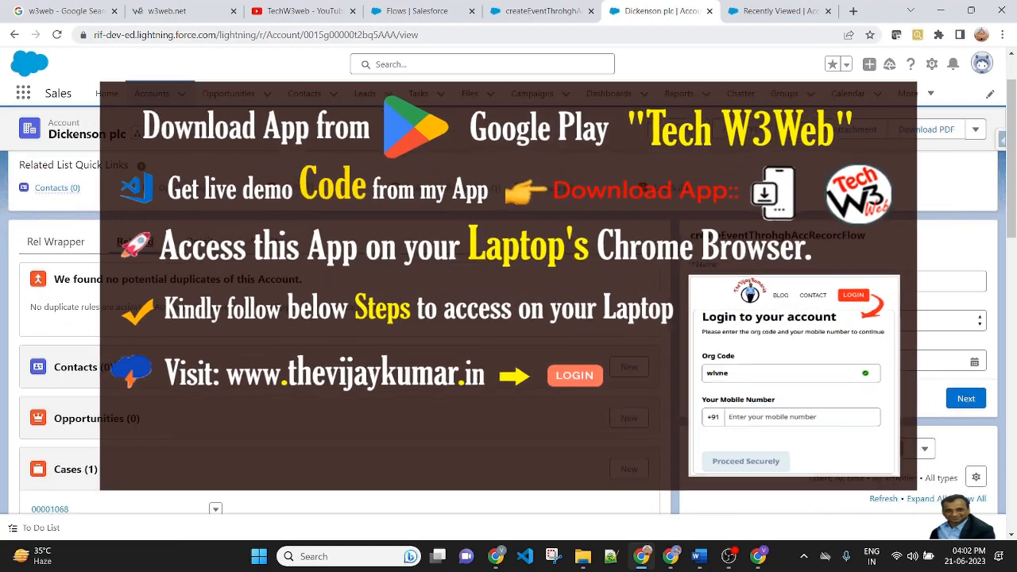
{"action": "scroll", "coordinate": [508, 334], "scroll_direction": "down", "scroll_amount": 1}
{"action": "scroll", "coordinate": [657, 420], "scroll_direction": "up", "scroll_amount": 2}
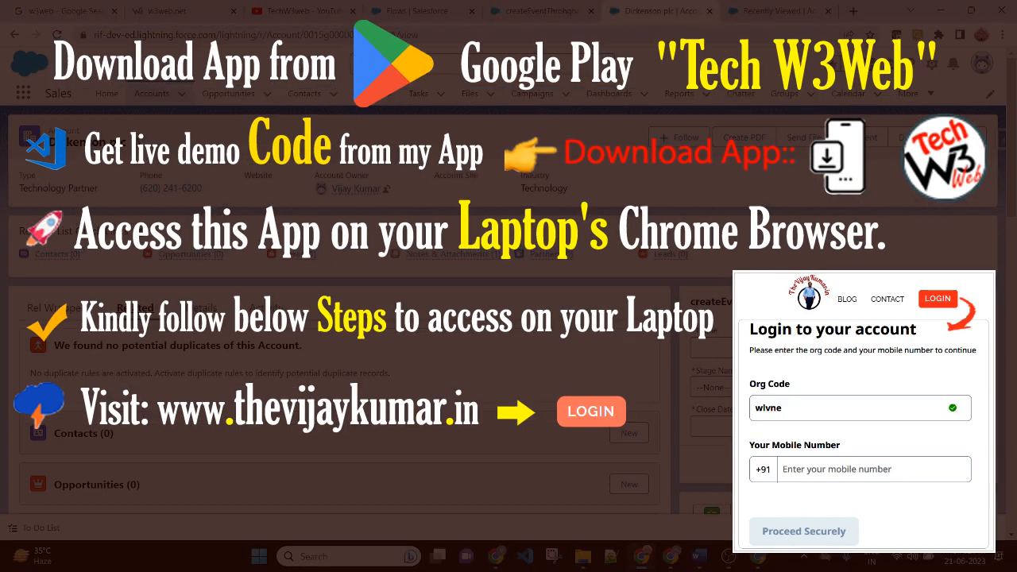
{"action": "left_click_drag", "start_coordinate": [303, 35], "coordinate": [397, 35]}
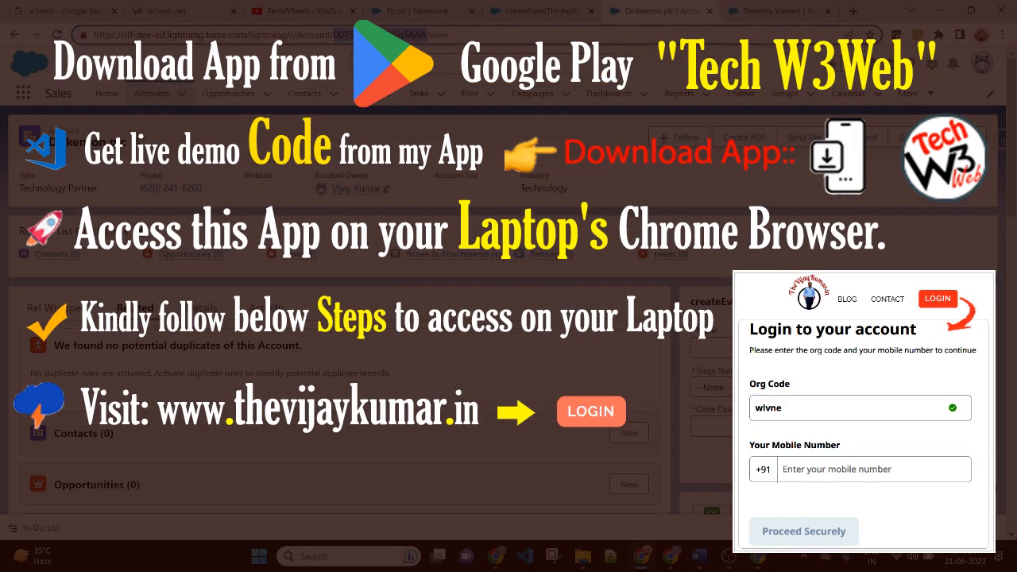
{"action": "left_click", "coordinate": [461, 176]}
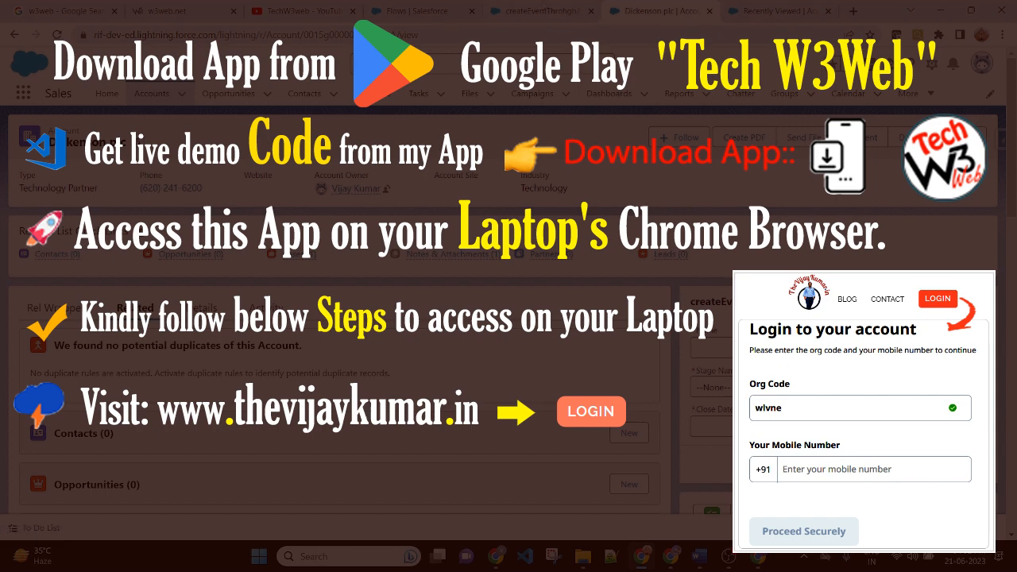